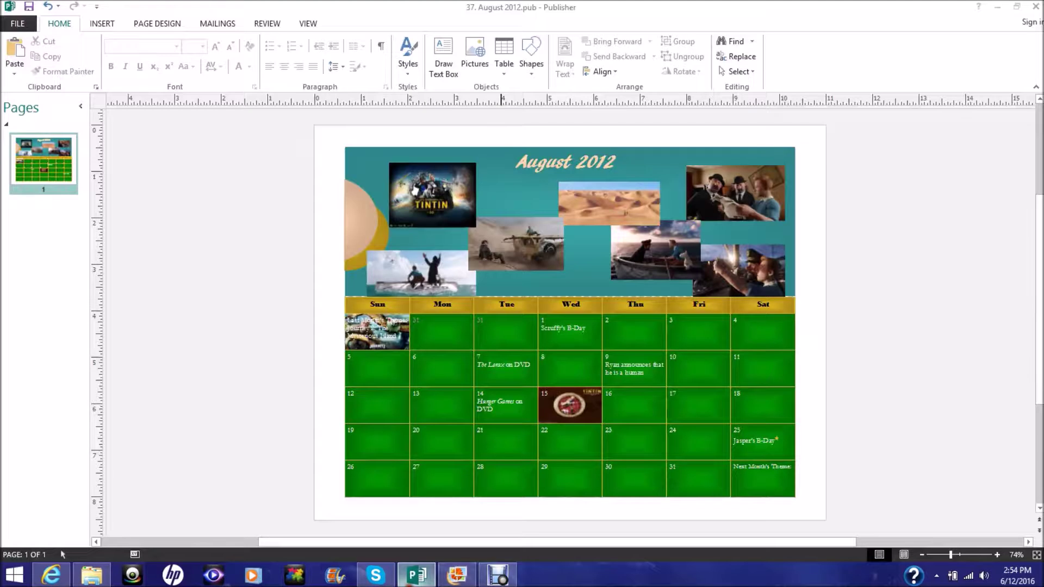
Step: Move the gold half-circle off the page beyond its left edge, and undo the move
click(417, 575)
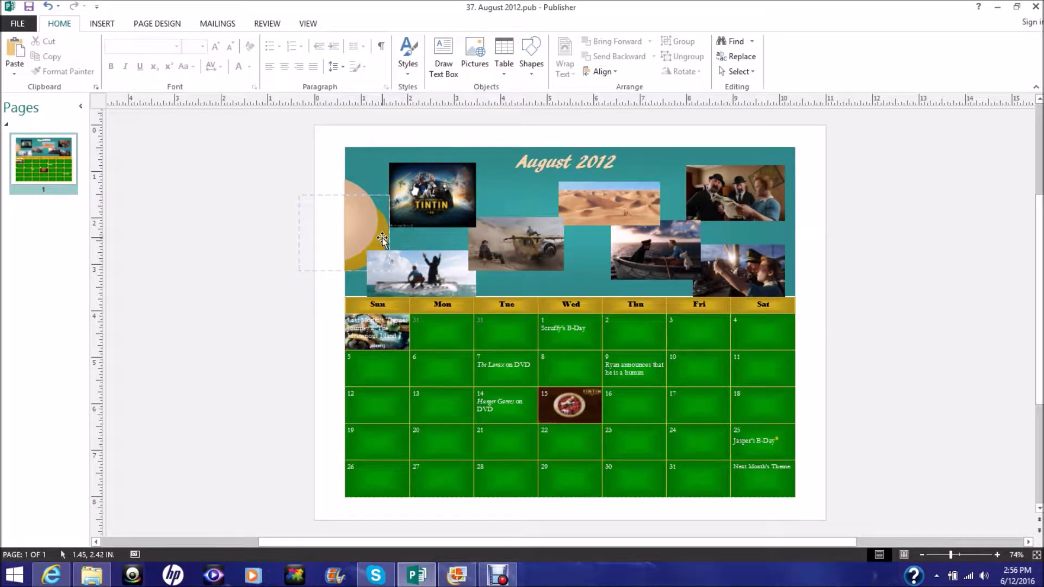
drag(383, 237, 279, 238)
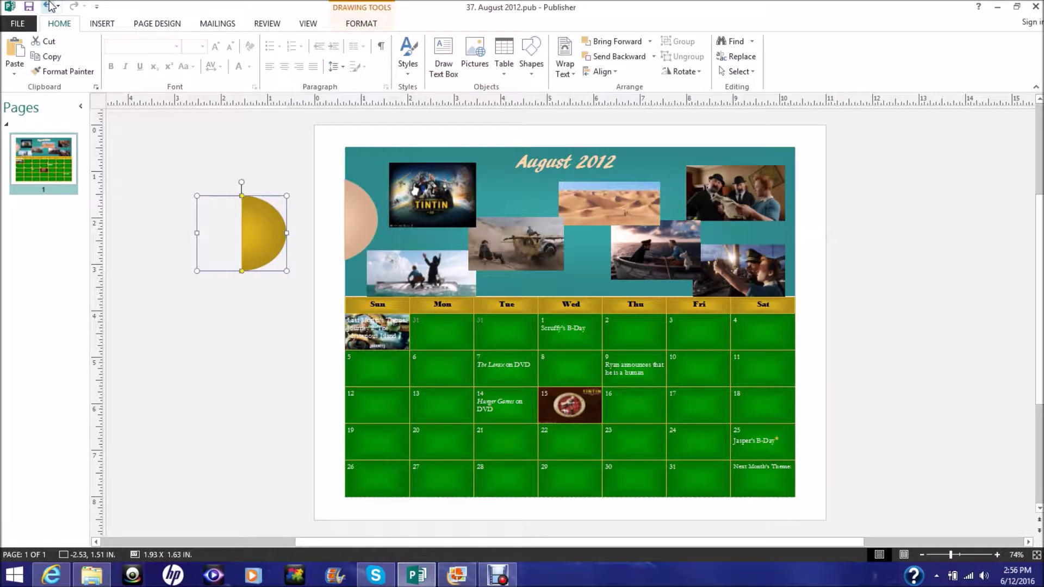
click(48, 6)
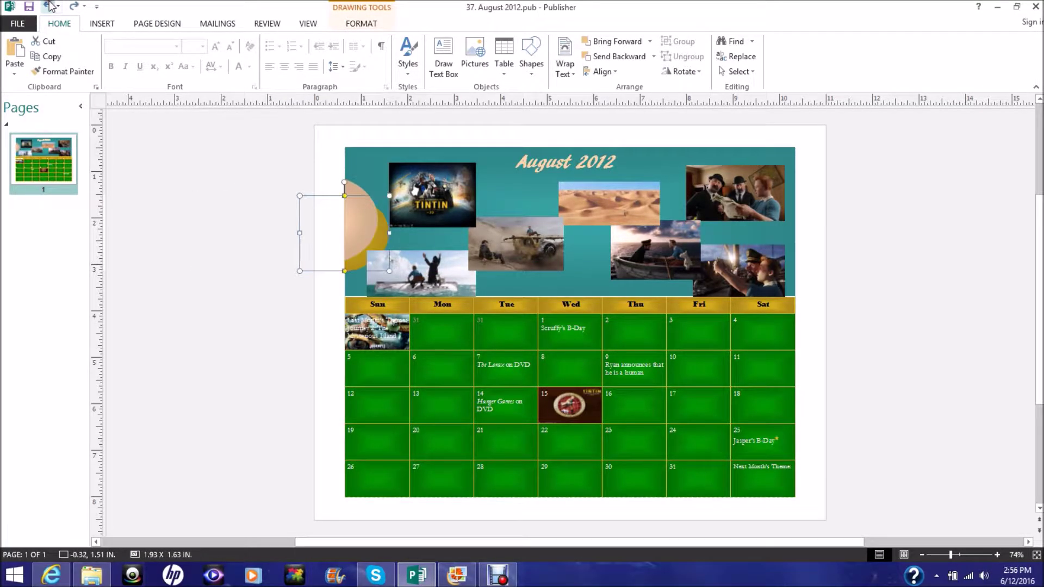
Step: Examine the teal banner background and the August 2012 title text box
click(519, 192)
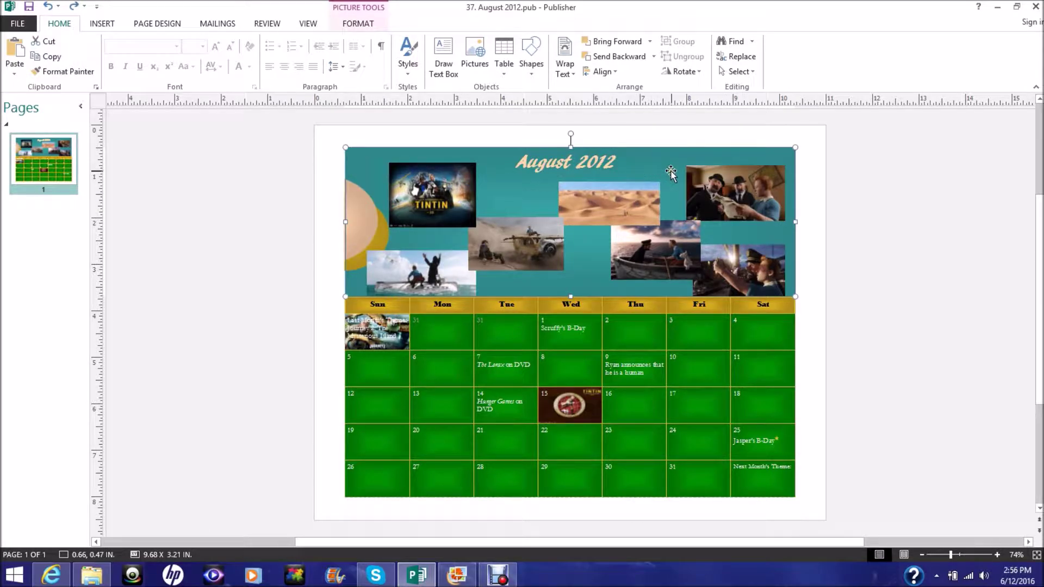
triple_click(564, 164)
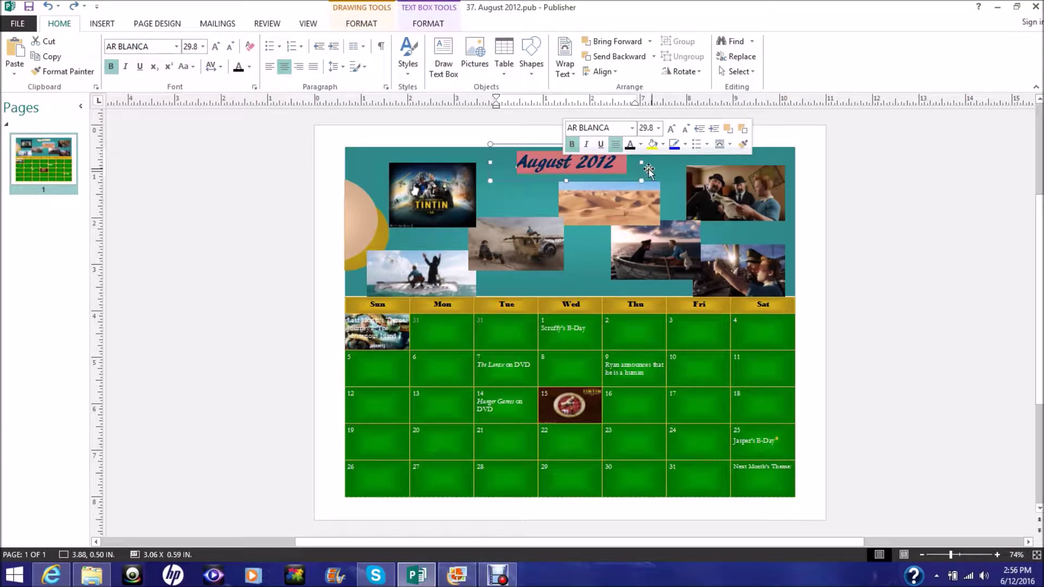
click(666, 172)
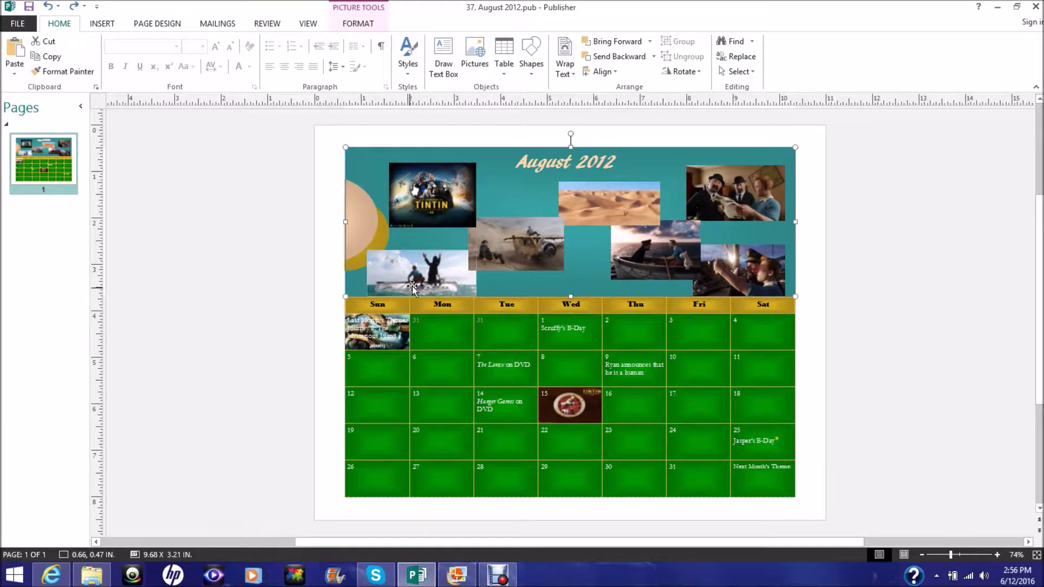
click(354, 132)
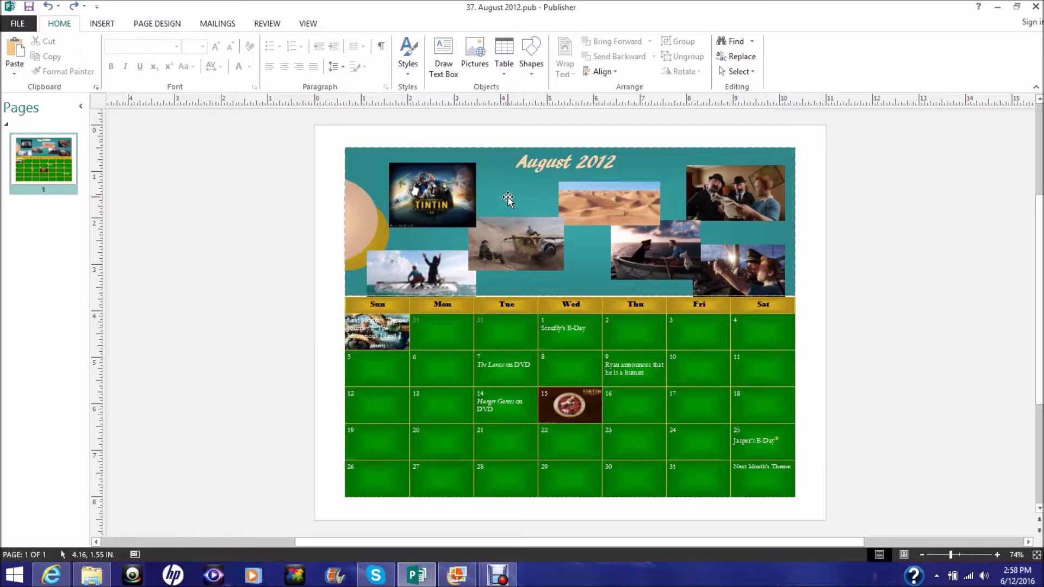
Step: Move the gold half-circle up to the banner's upper-left corner, and undo the move
click(622, 307)
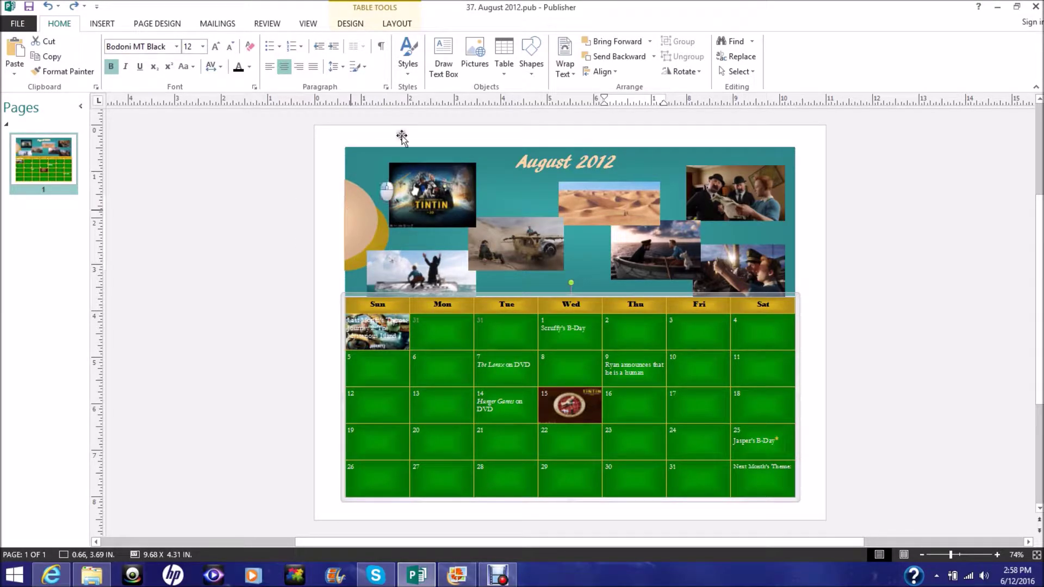
click(371, 230)
drag(370, 230, 374, 179)
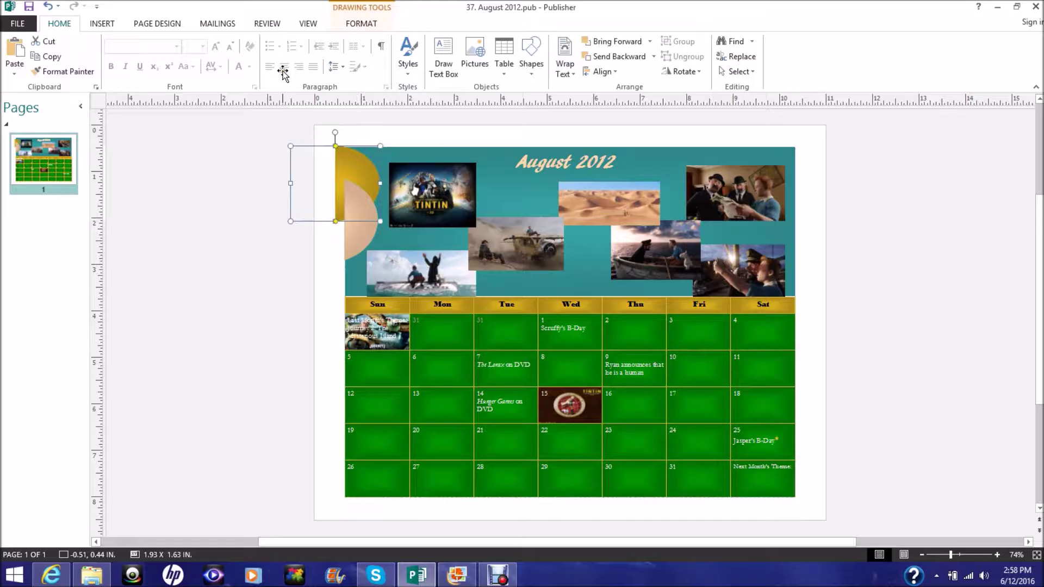
click(49, 7)
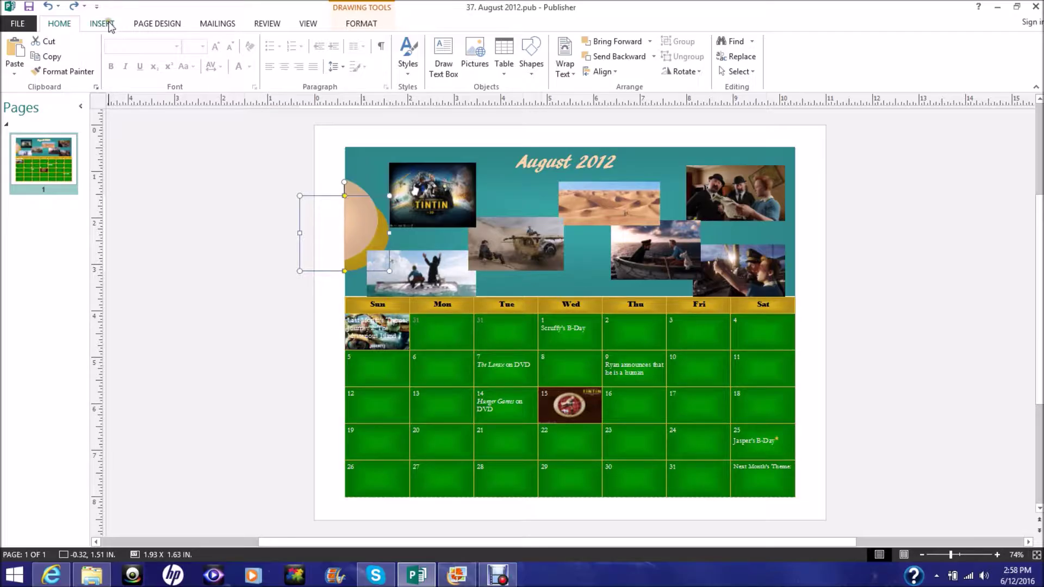
Step: View the built-in calendar templates and close them without changing the template
click(152, 24)
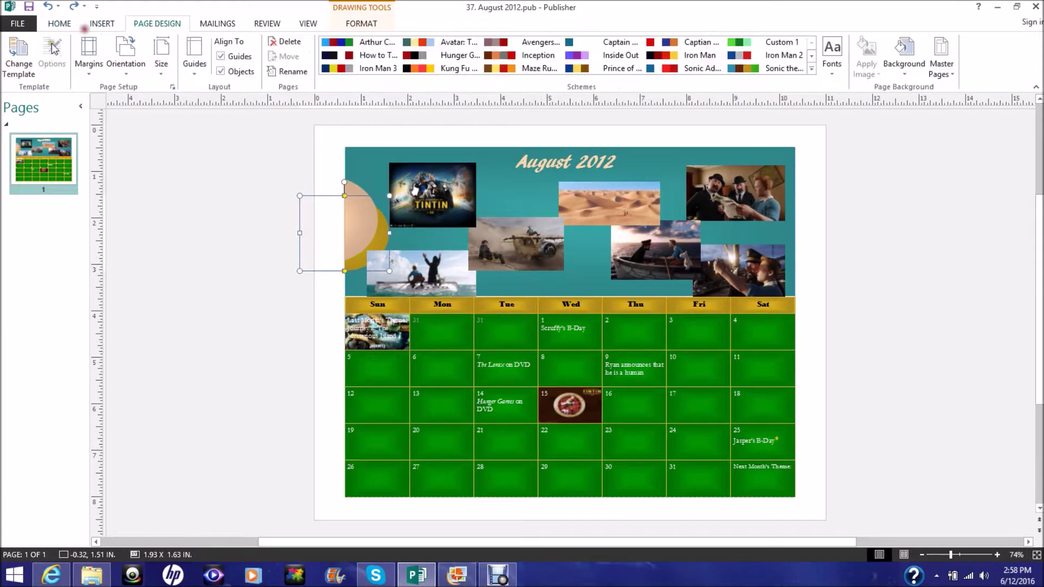
click(16, 65)
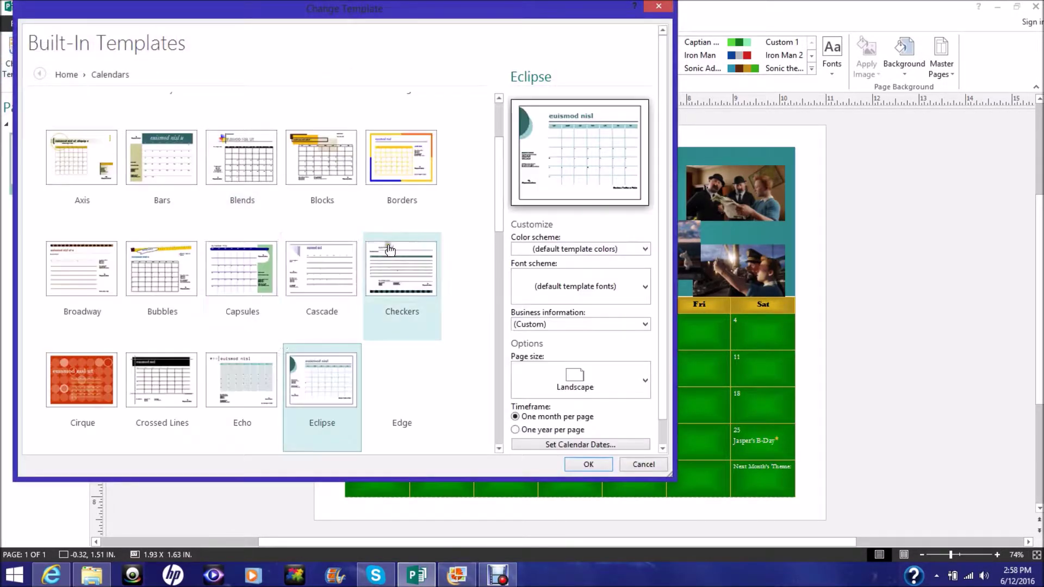
click(648, 11)
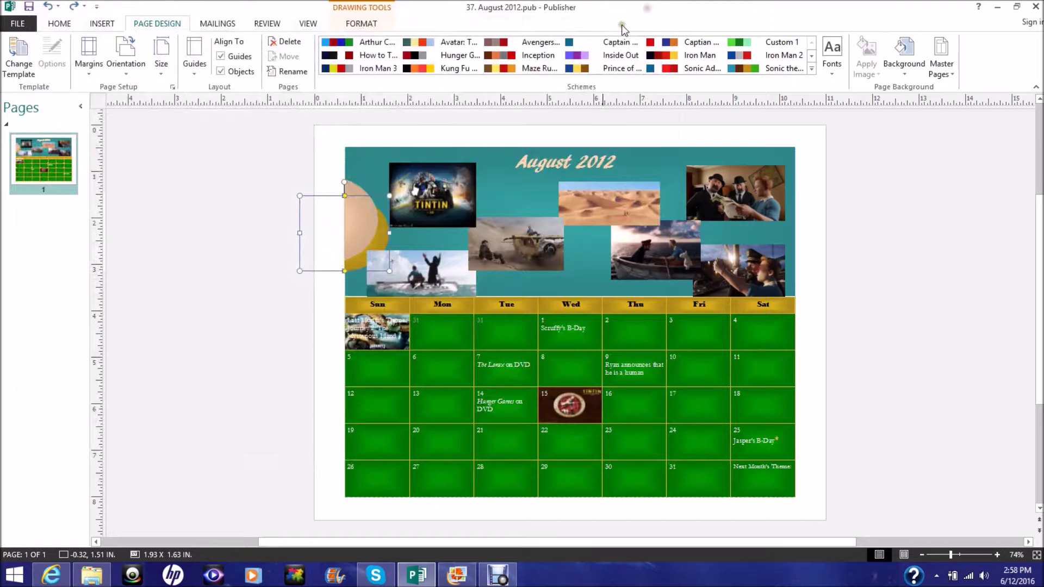
click(898, 246)
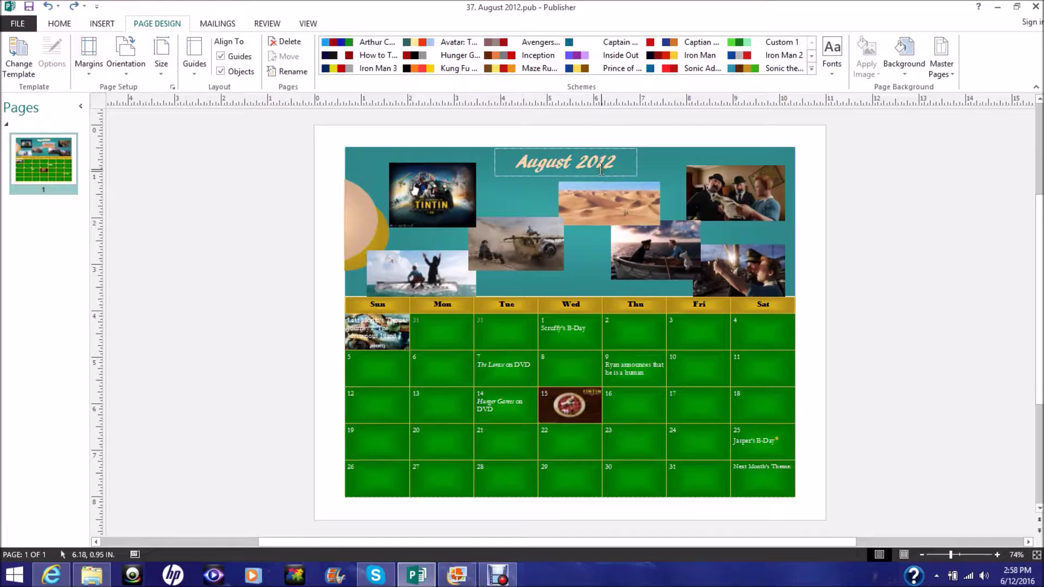
Step: Check the font settings of the August 2012 title and of the August 2 calendar cell
triple_click(601, 169)
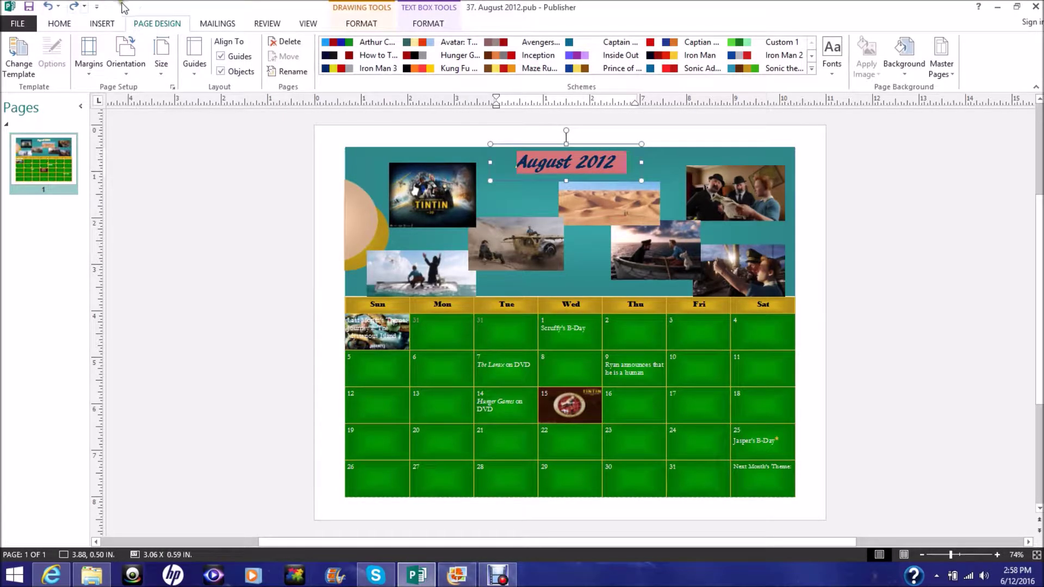
click(51, 25)
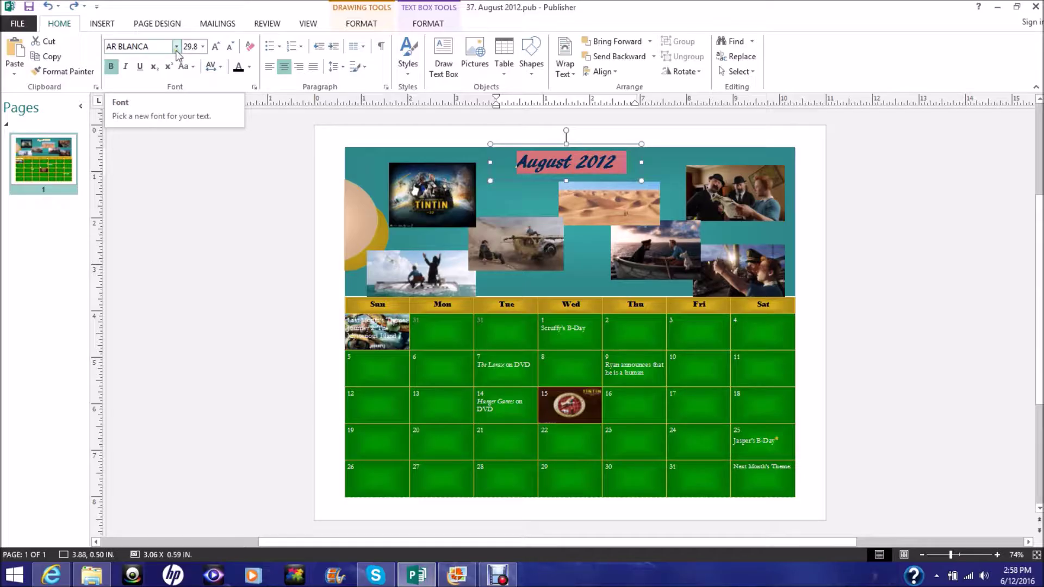
click(821, 236)
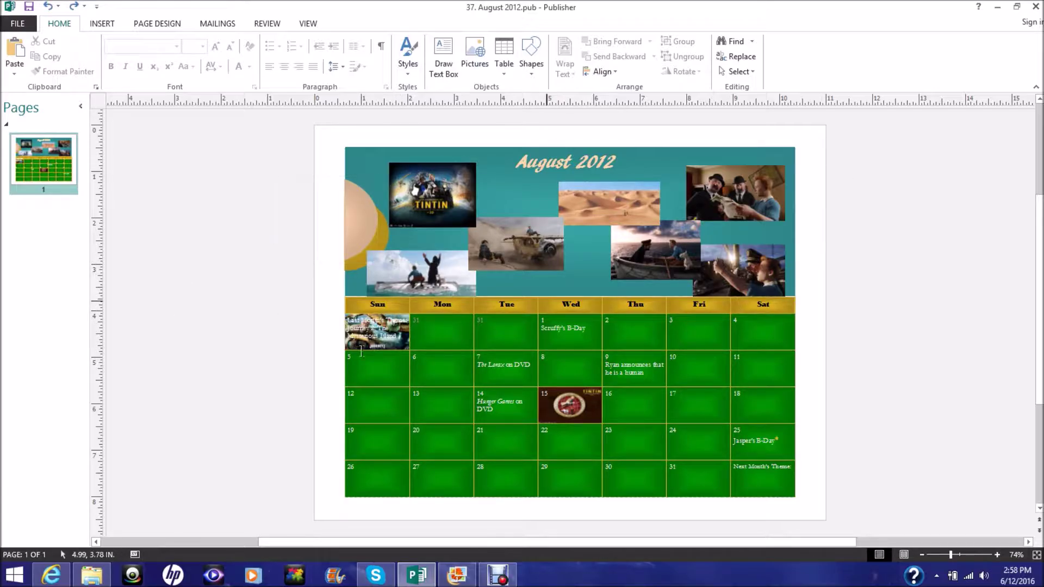
click(653, 328)
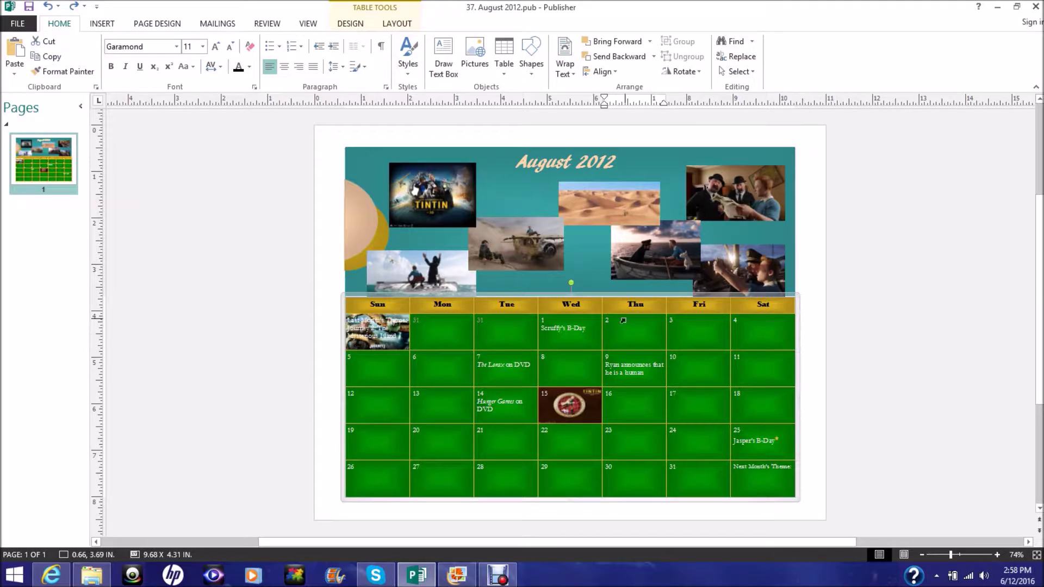
click(753, 224)
click(813, 203)
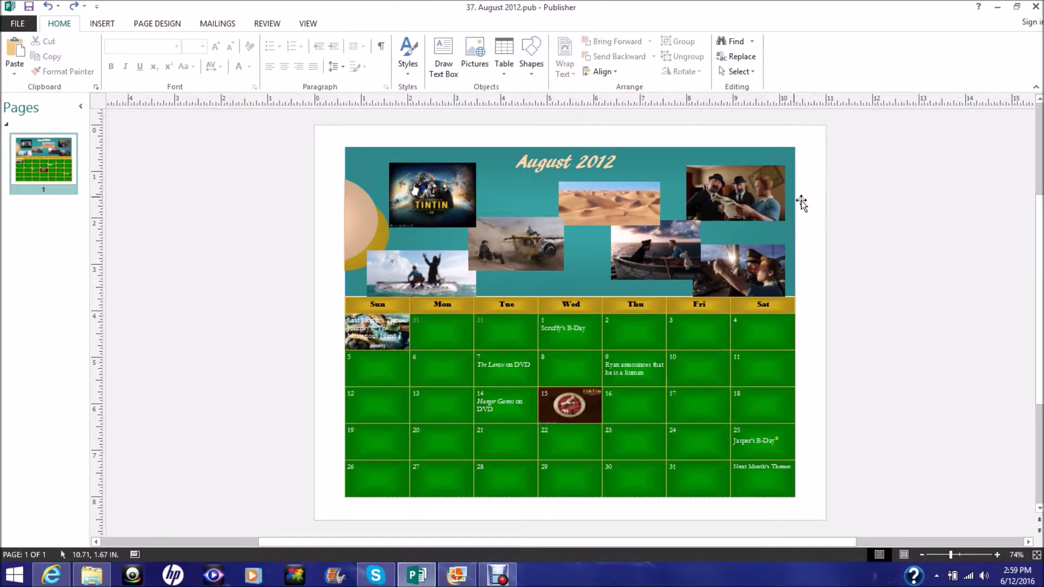
Step: Zoom in to 380% and examine the Tintin movie poster and the desert picture in the banner
click(451, 187)
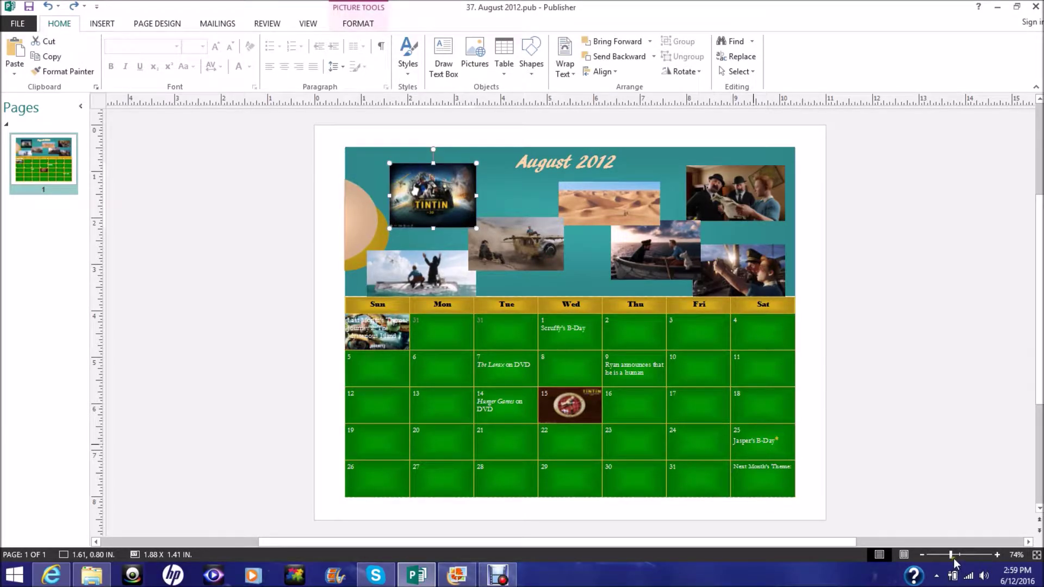
drag(952, 556, 970, 555)
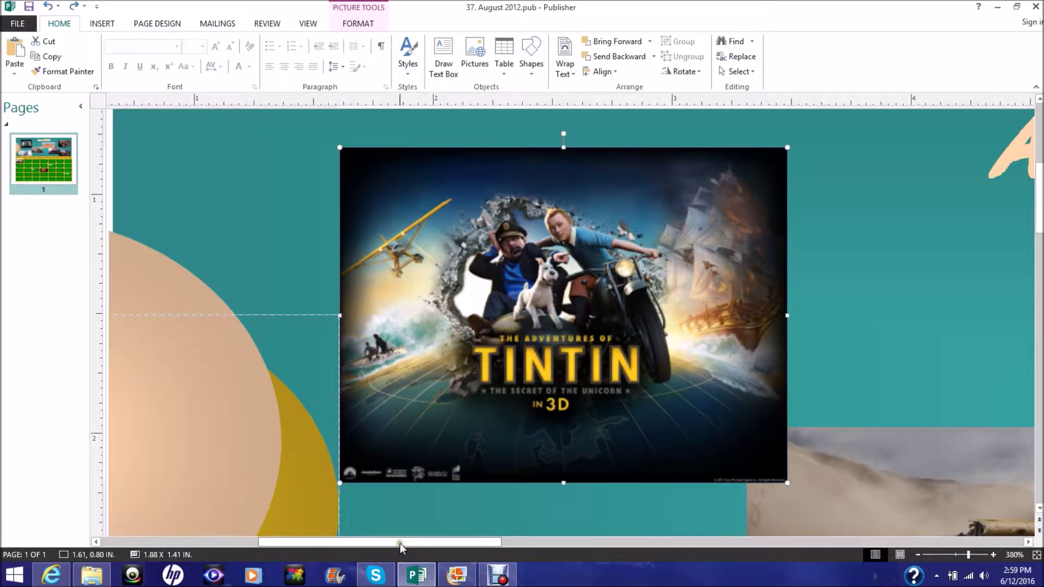
drag(399, 543, 626, 538)
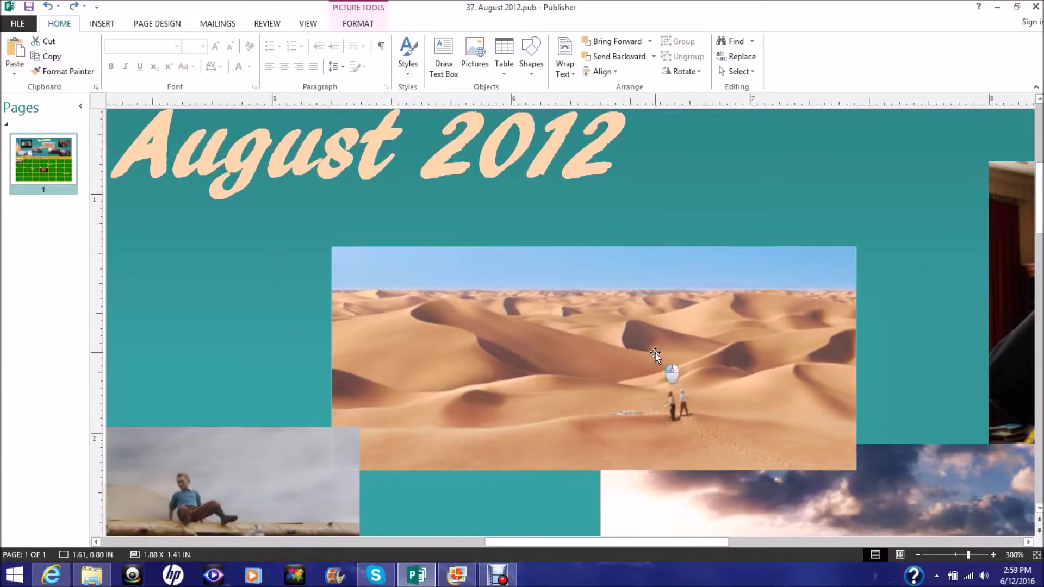
click(655, 353)
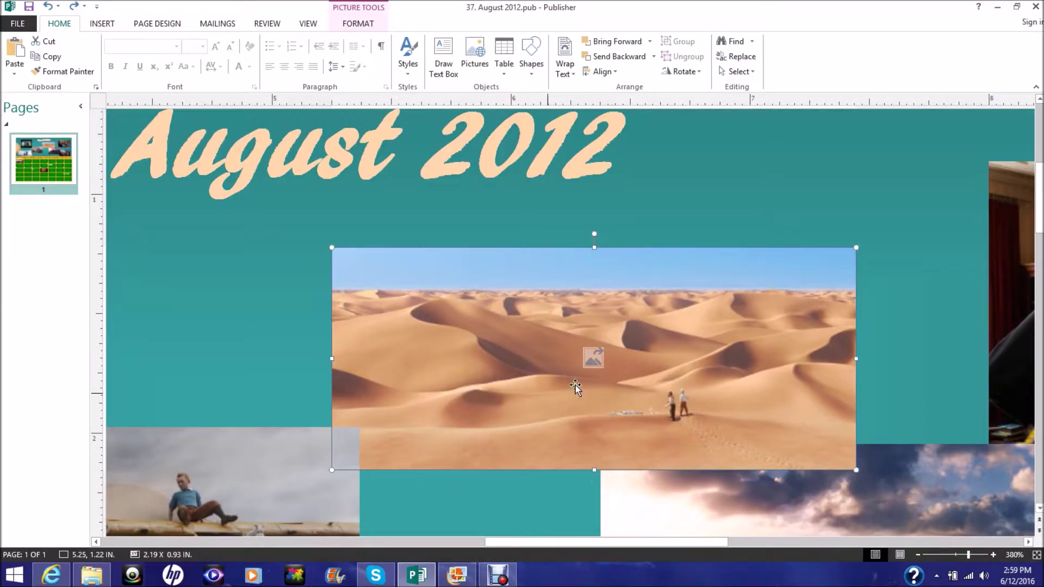
Step: Examine the picture of the newspaper readers and the night harbour picture above the Fri and Sat columns
click(602, 544)
drag(601, 543, 762, 541)
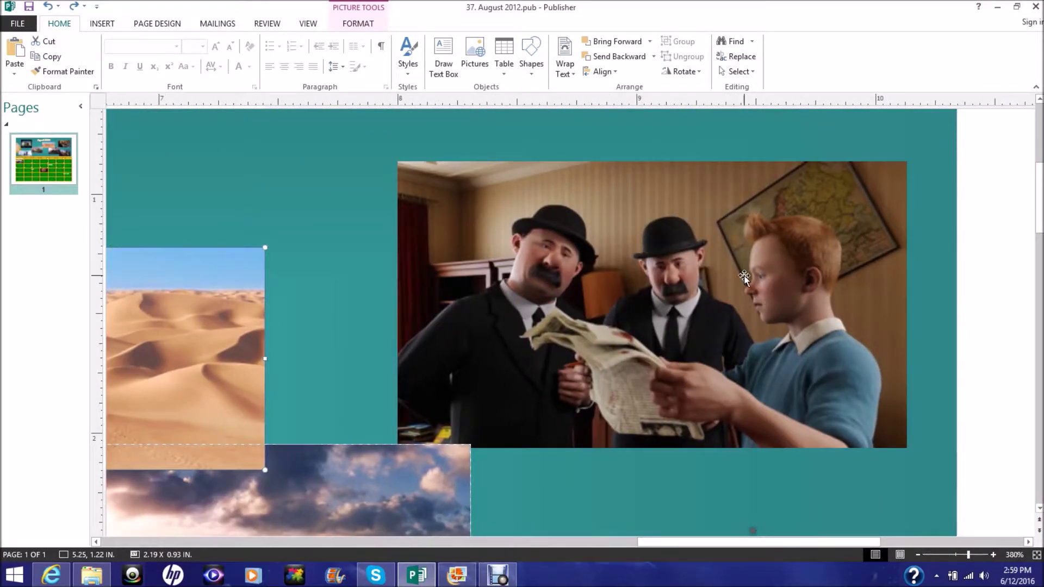
click(793, 327)
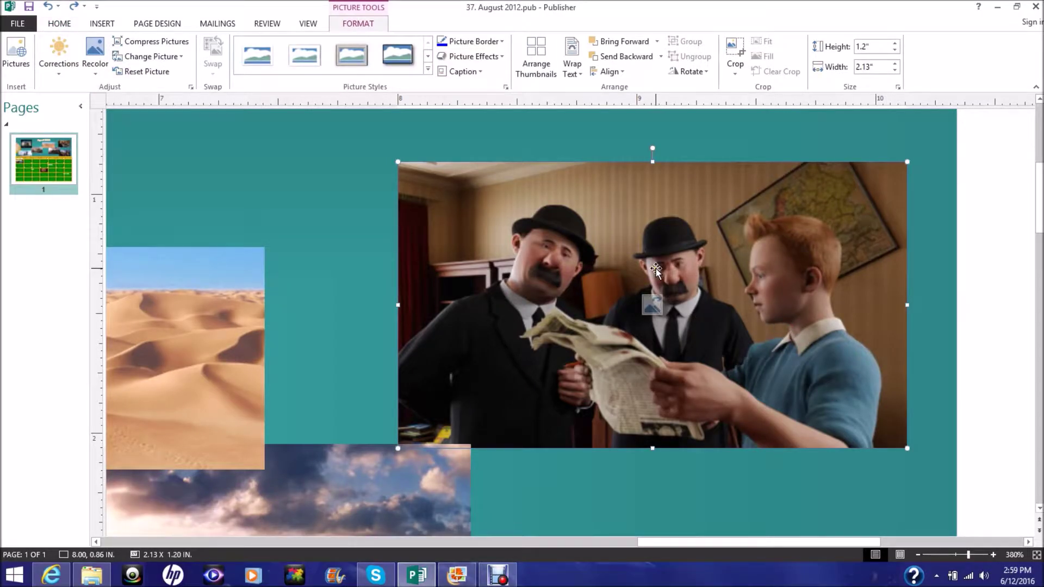
key(super+c)
drag(1041, 197, 1041, 255)
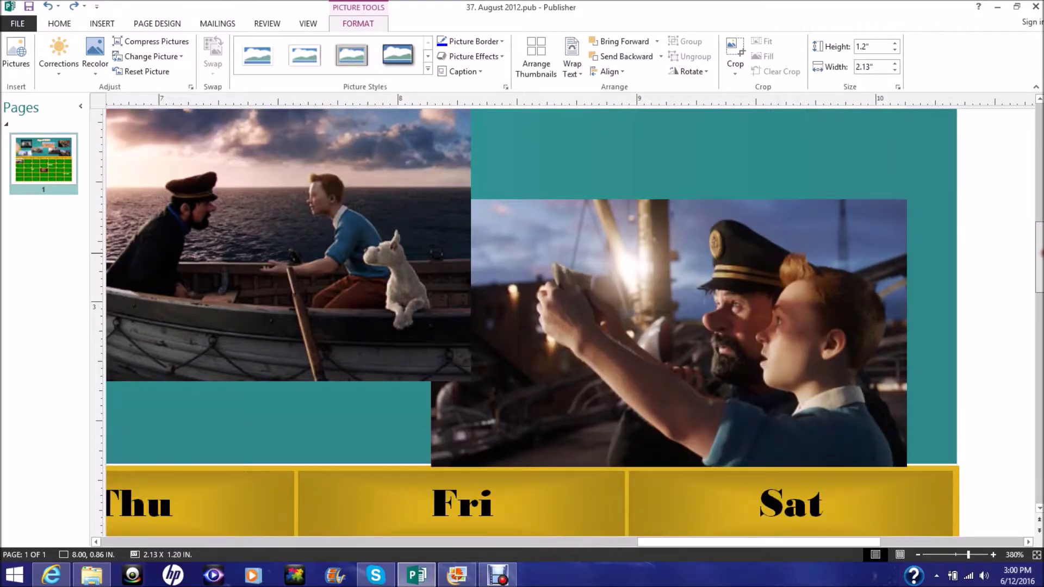
click(795, 333)
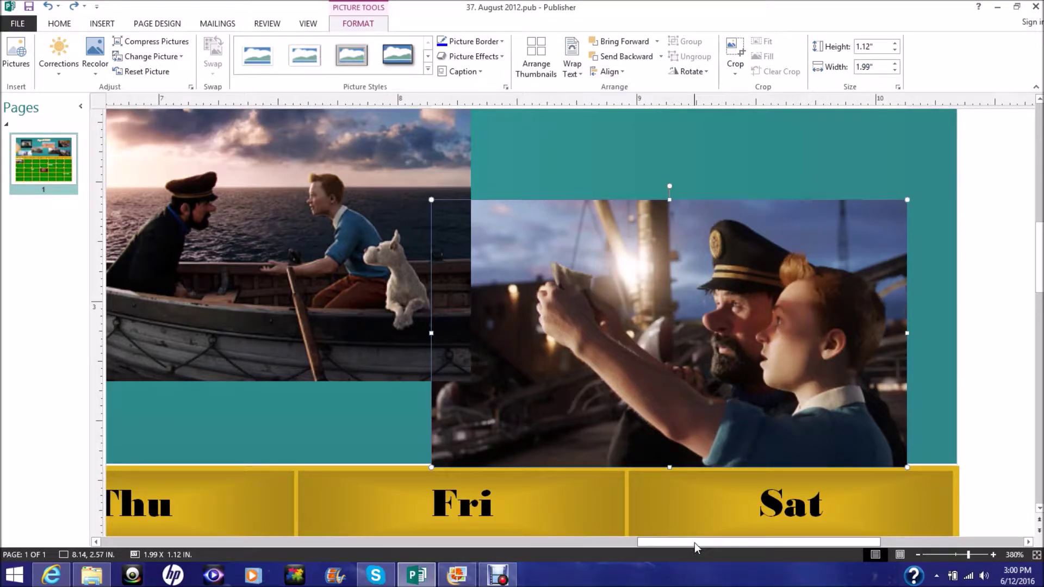
Step: Examine the rowboat picture and the picture of the yellow plane in the desert
drag(696, 544, 599, 538)
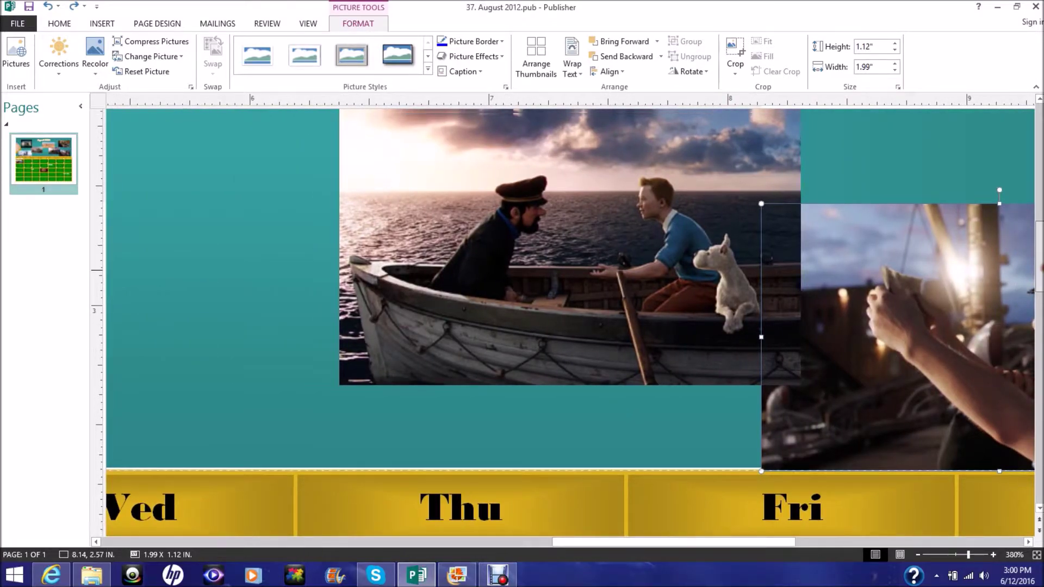
scroll(456, 323, up, 3)
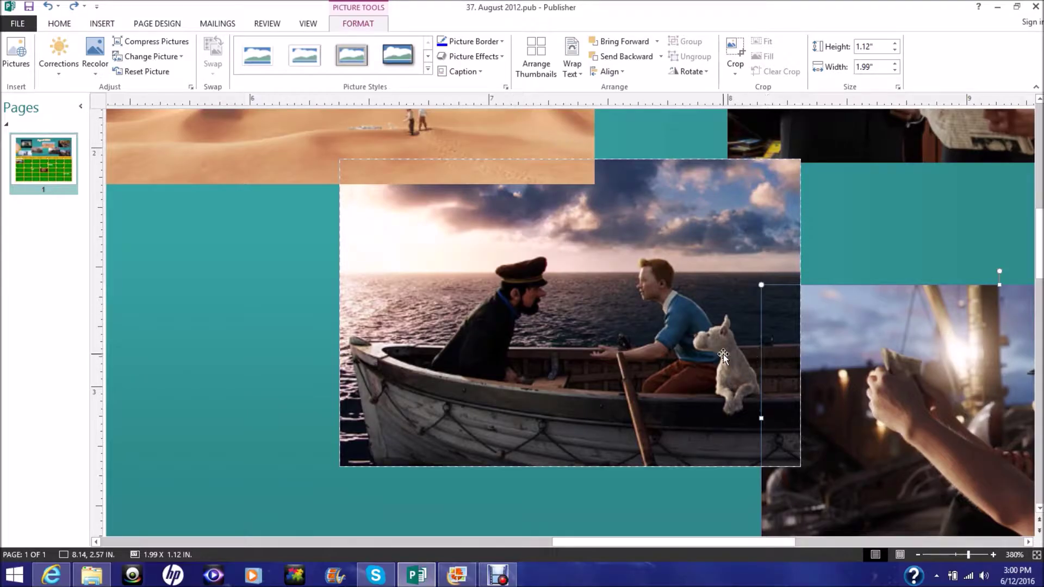
click(577, 311)
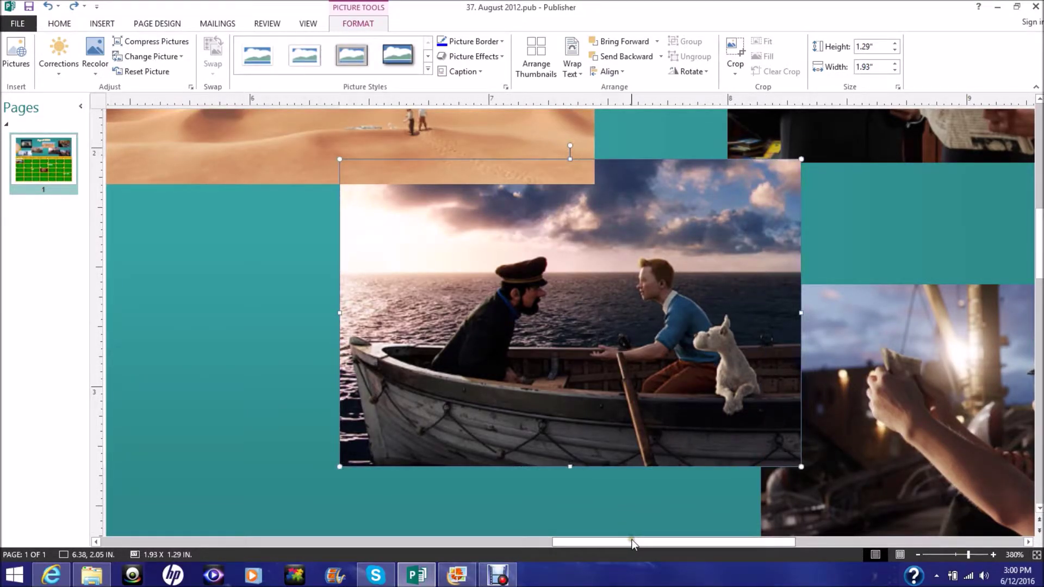
drag(632, 539, 452, 515)
click(624, 301)
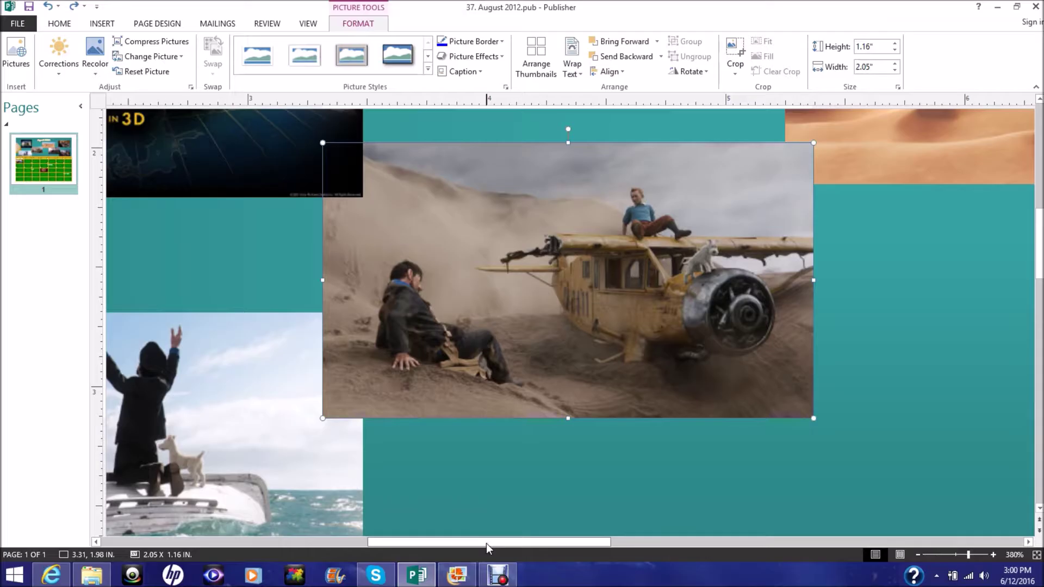
Step: Examine the overturned boat picture above the Sun and Mon columns
drag(497, 544, 355, 542)
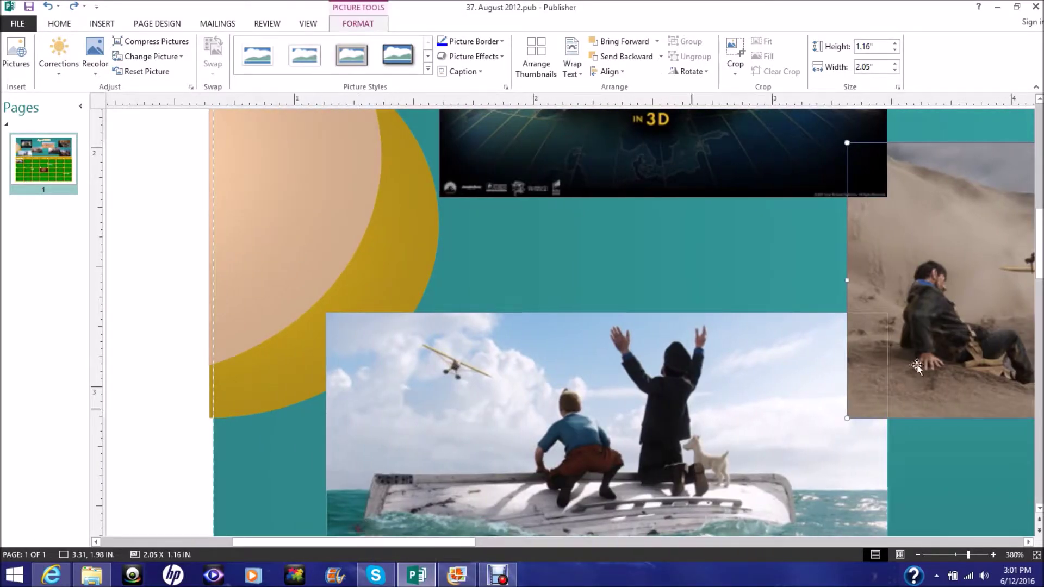
scroll(846, 305, down, 5)
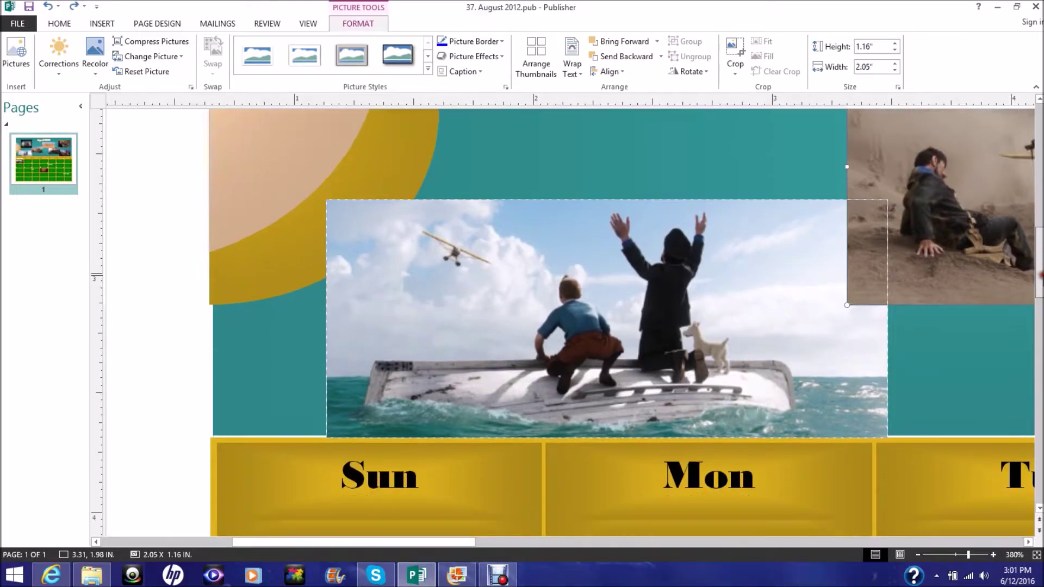
drag(844, 303, 846, 305)
click(519, 331)
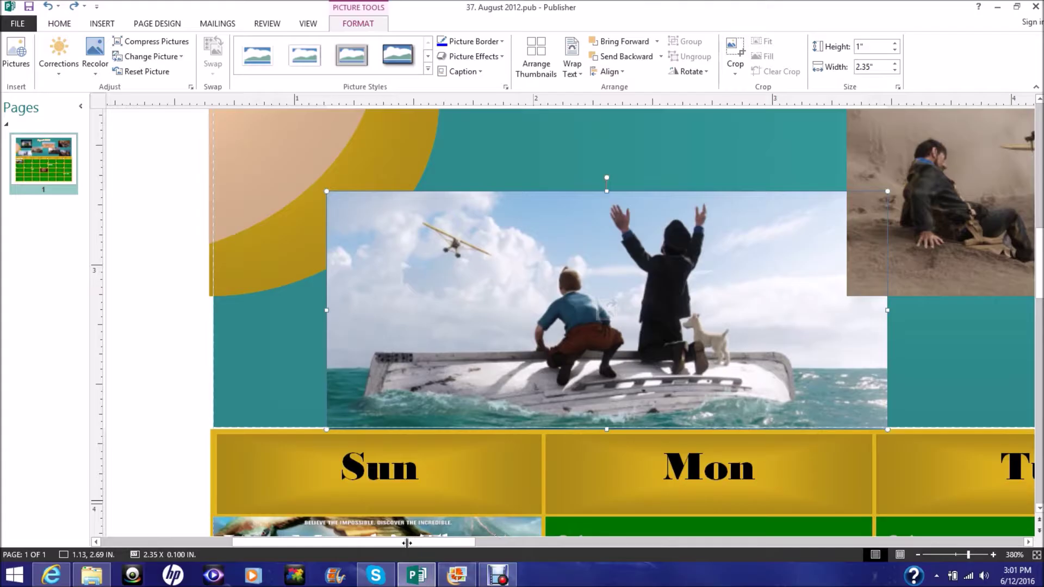
drag(409, 544, 563, 545)
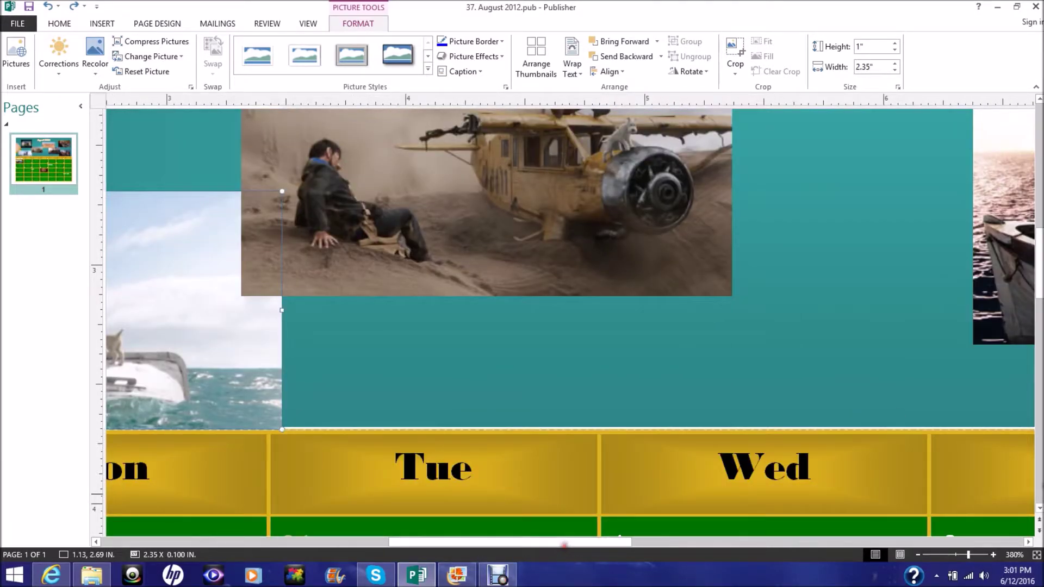
Step: Enlarge the overturned boat picture above the Sun and Mon columns to 506% and examine it
click(990, 556)
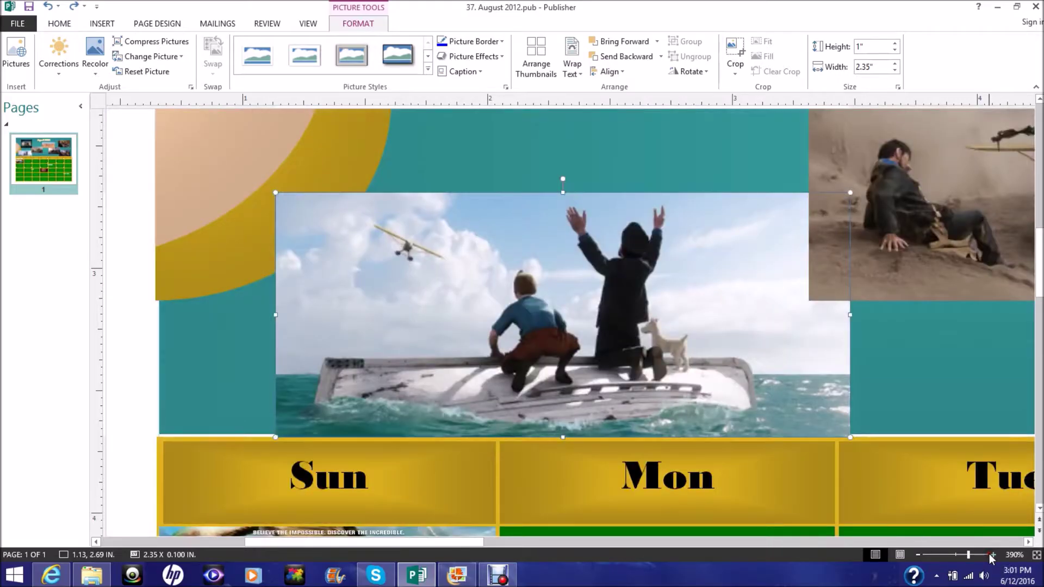
click(991, 555)
click(991, 556)
click(991, 555)
click(991, 555)
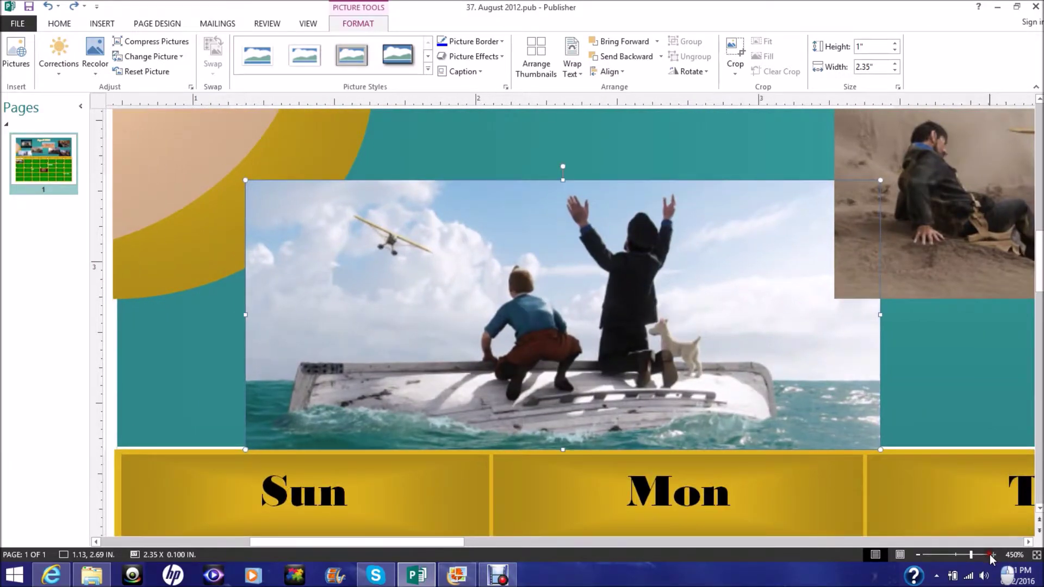
click(991, 555)
click(991, 555)
click(991, 555)
click(990, 556)
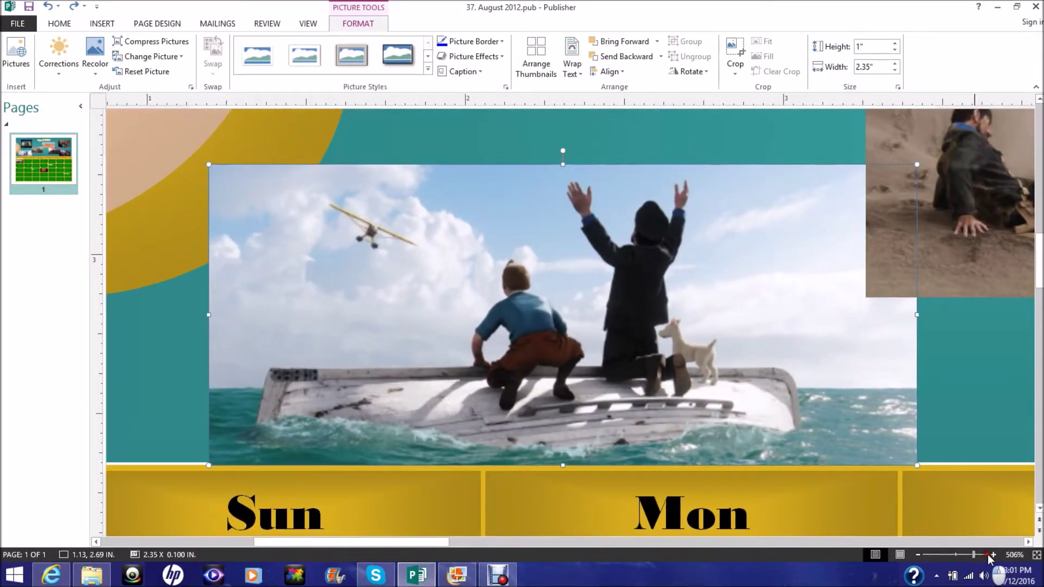
click(992, 555)
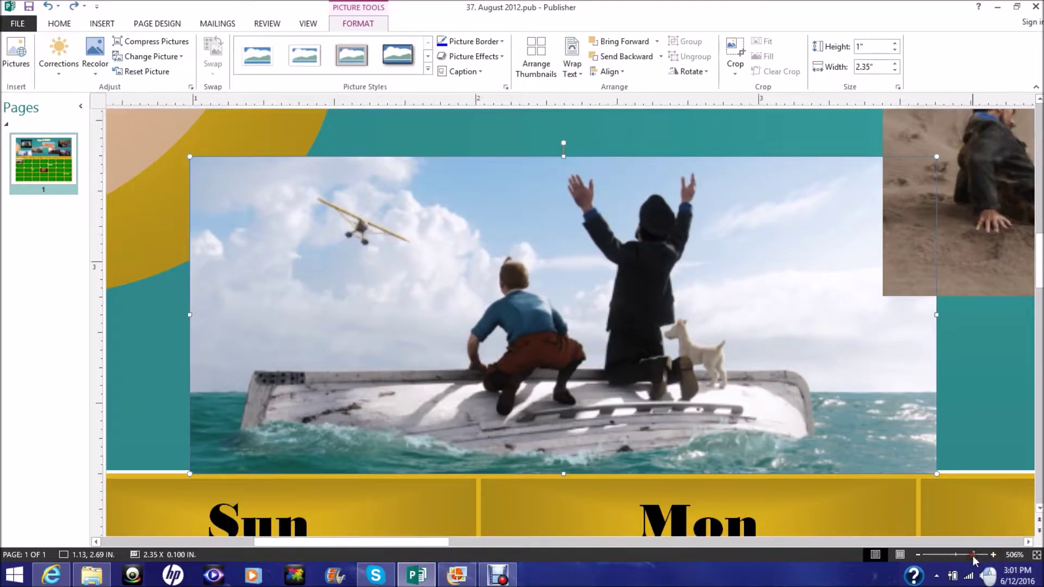
Step: Zoom in to 772% and examine the figures, the dog and the hull in the overturned boat picture
drag(974, 555, 971, 555)
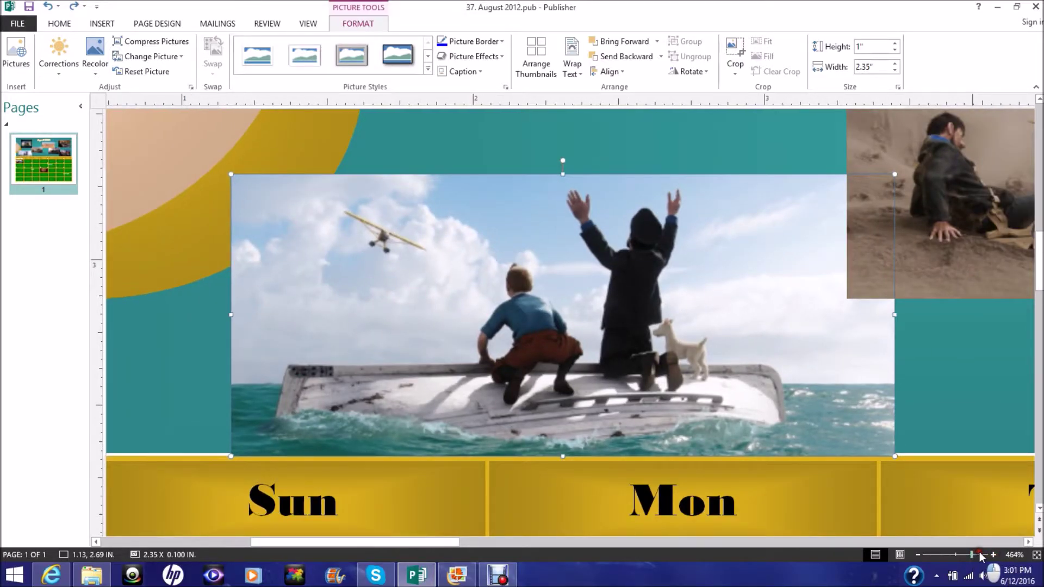
click(993, 556)
click(994, 555)
click(993, 556)
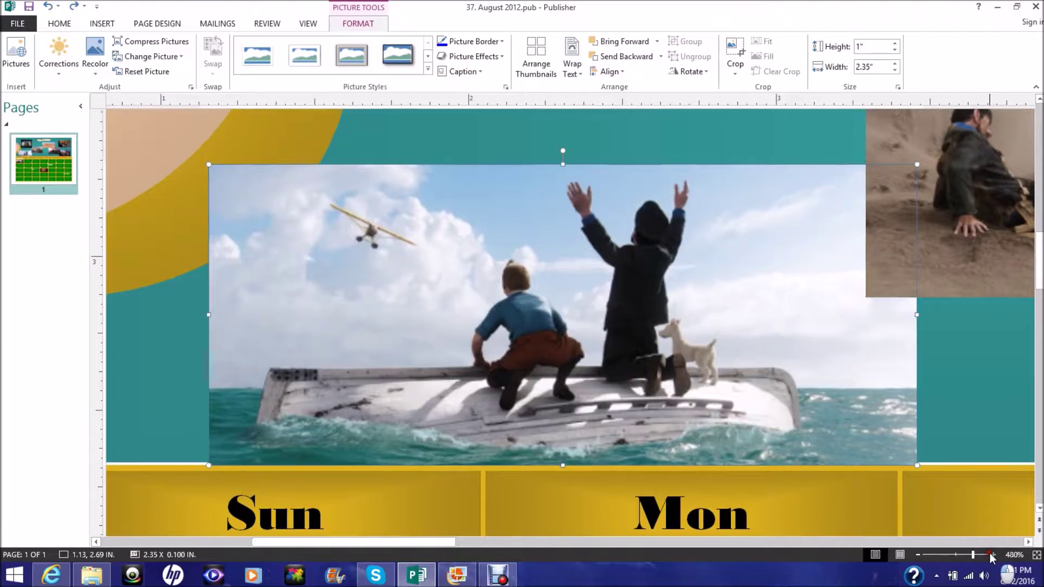
click(991, 554)
click(990, 554)
click(991, 554)
click(991, 555)
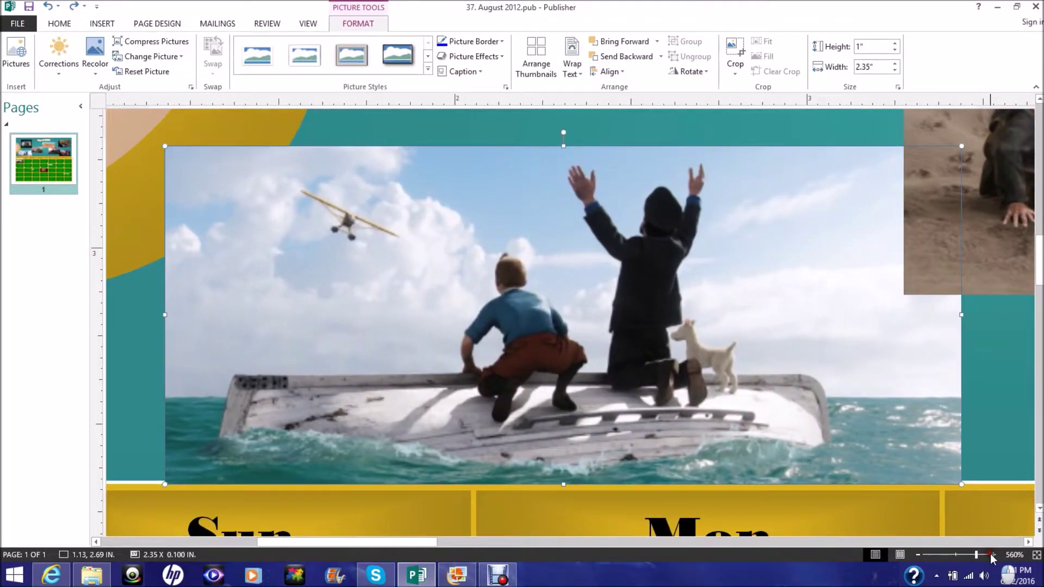
click(990, 554)
click(990, 554)
click(988, 555)
click(987, 555)
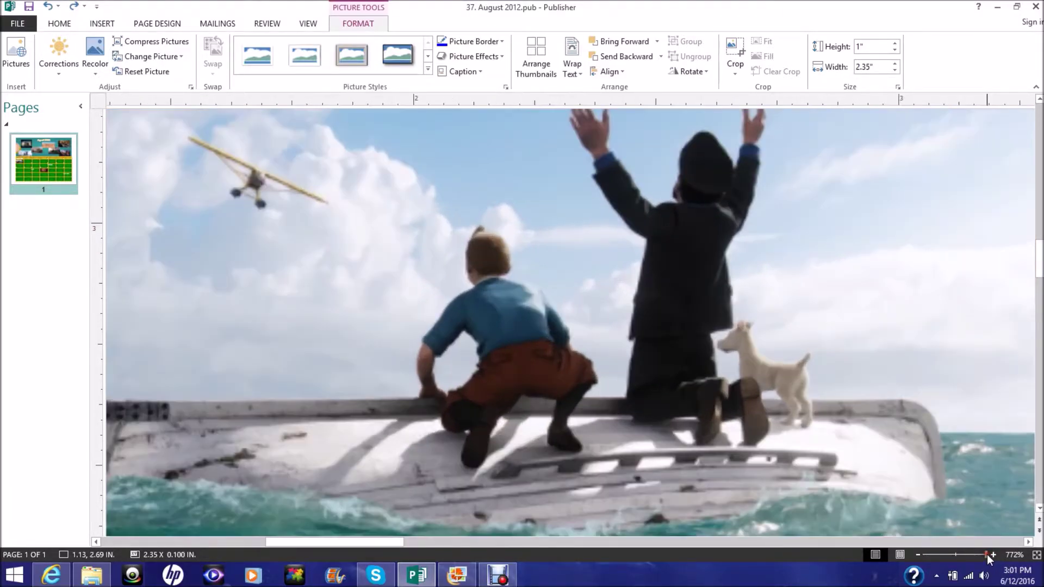
scroll(570, 315, down, 5)
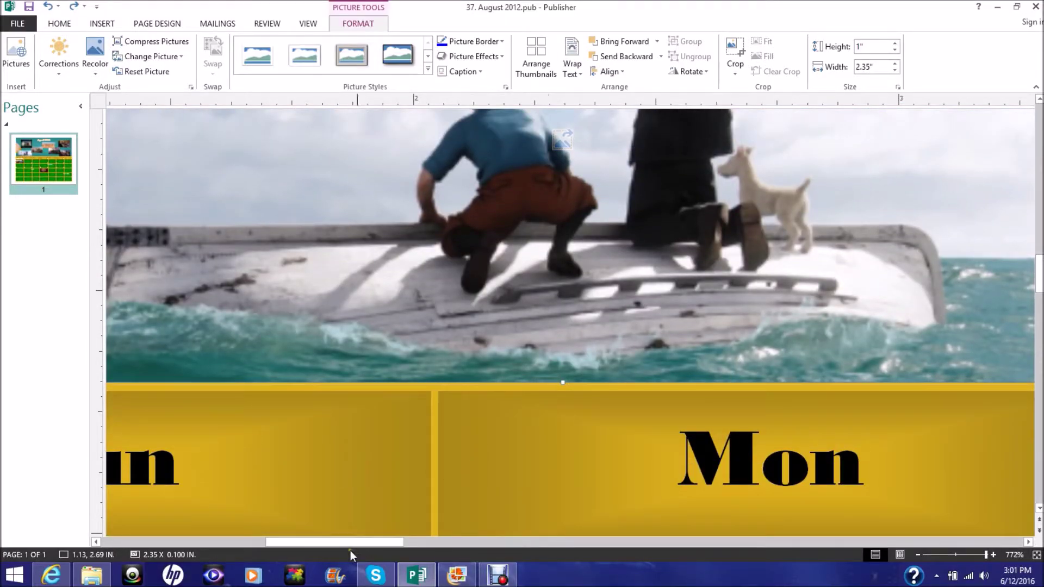
Step: Look over the banner's lower edge above the Tue column and return to the whole-page view
drag(353, 544, 509, 543)
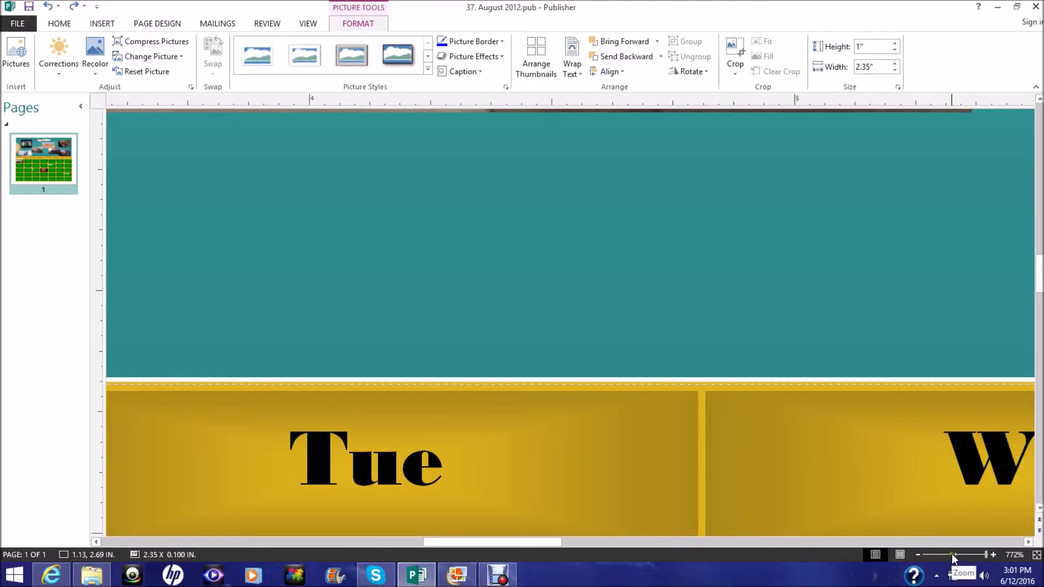
click(307, 24)
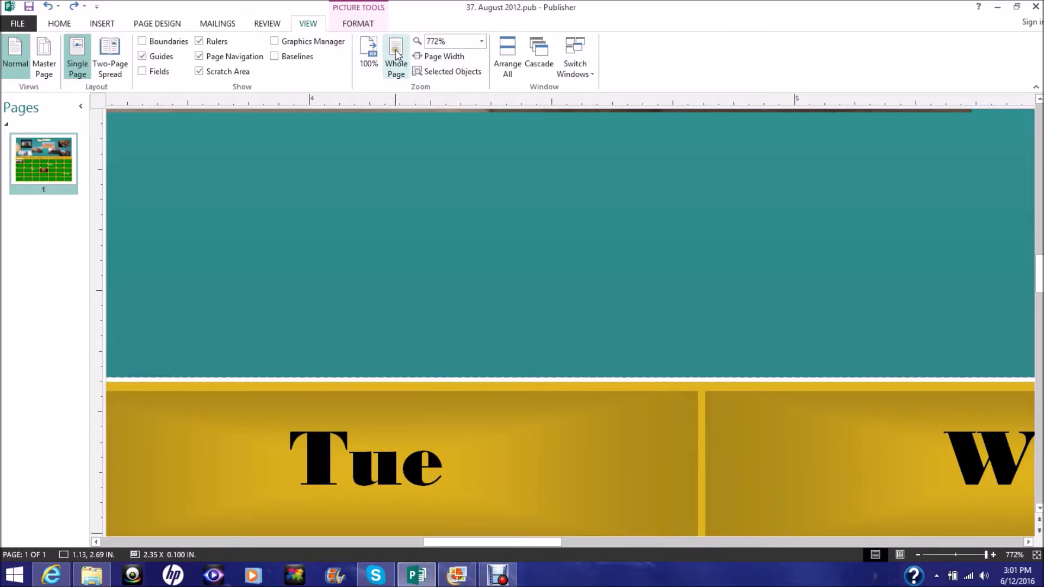
click(396, 55)
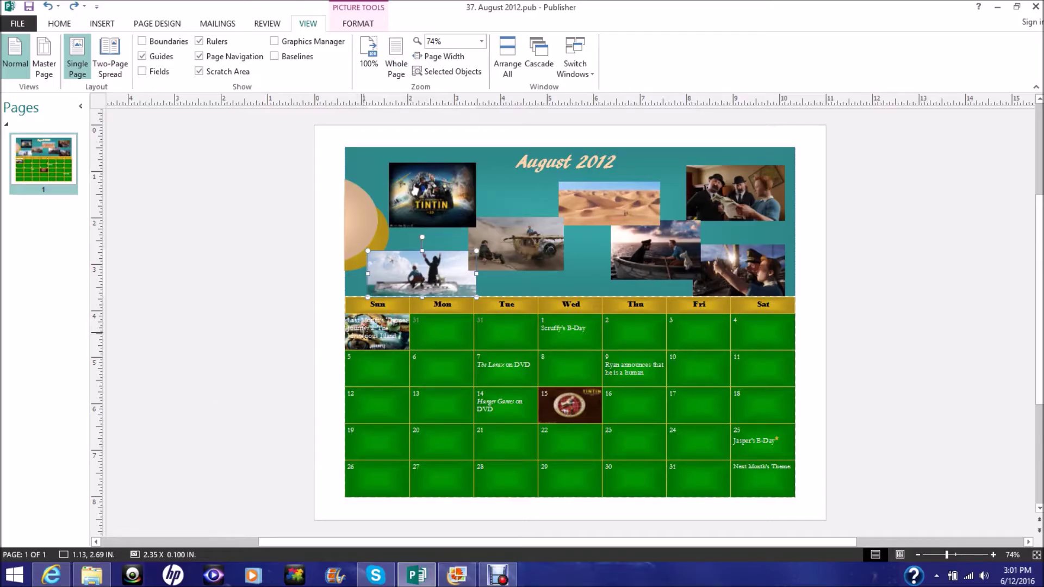
Step: Zoom in to 478% on the first Sunday cell and examine its last month's theme text and Journey 2 picture
click(412, 350)
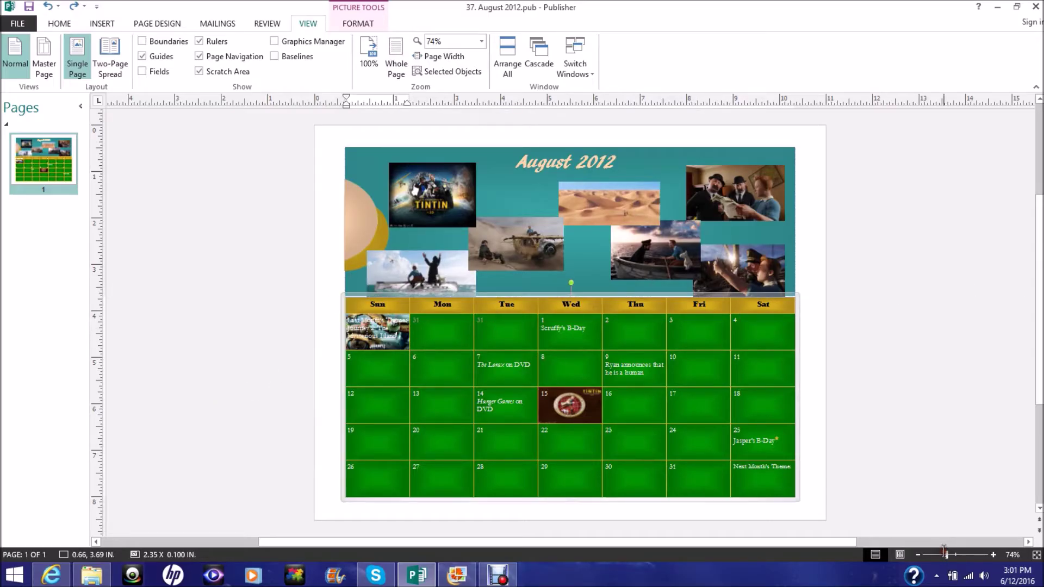
click(973, 555)
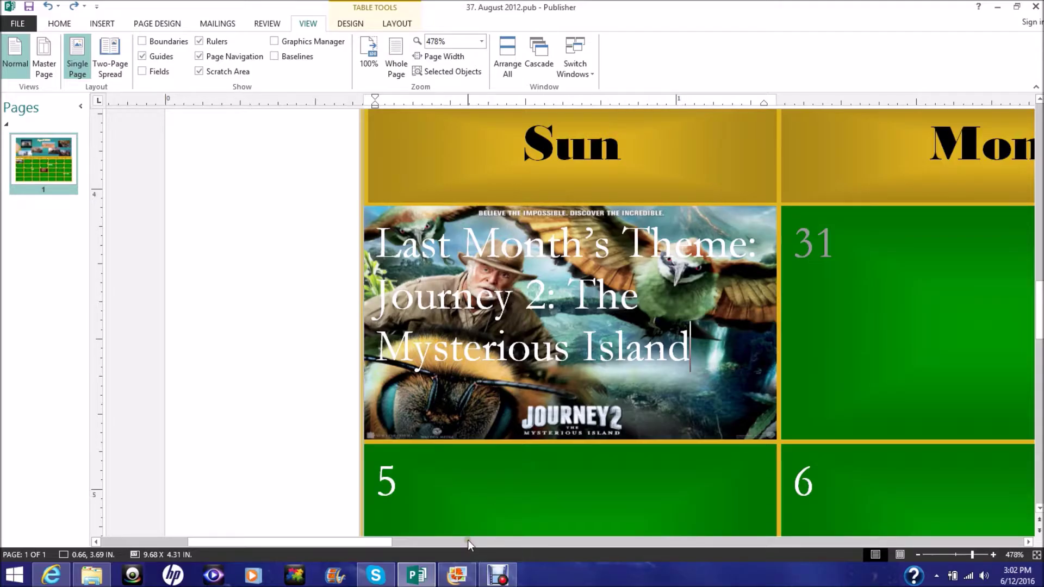
drag(271, 545, 455, 547)
Step: Move through the first week from the Tuesday cell and read the birthday entry on August 1
click(467, 352)
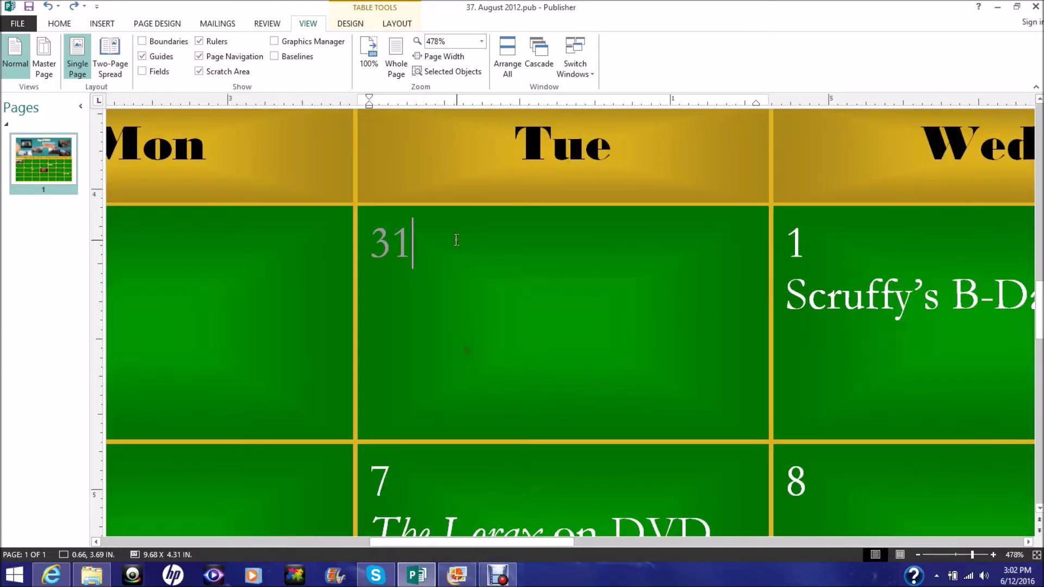
key(Right)
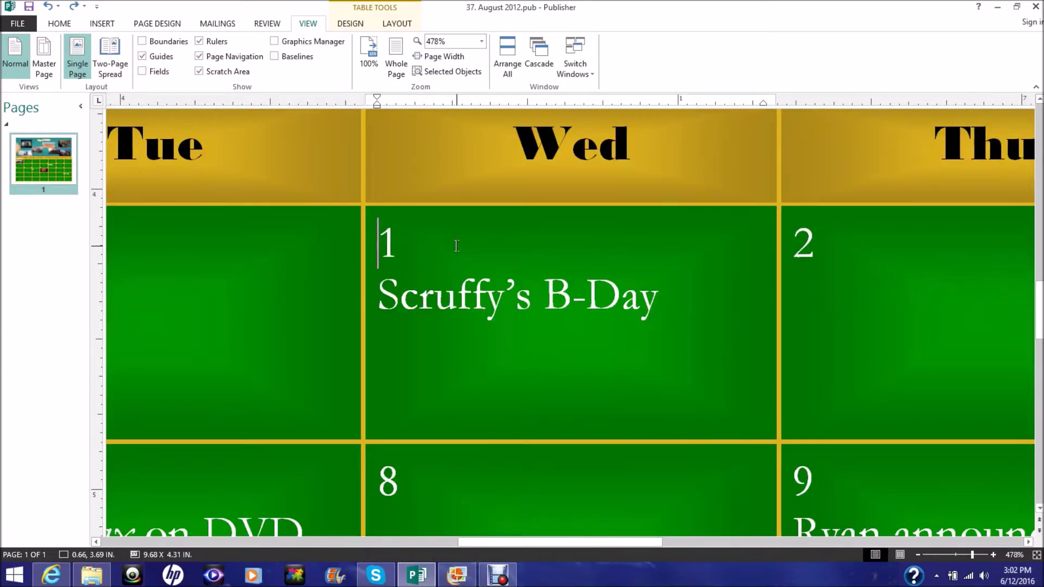
key(Right)
key(Right)
key(Right)
key(Right)
key(Right)
key(Right)
key(Right)
key(Right)
key(Right)
key(Right)
key(Right)
key(Right)
key(Right)
key(Right)
key(Right)
key(Right)
key(Right)
key(Right)
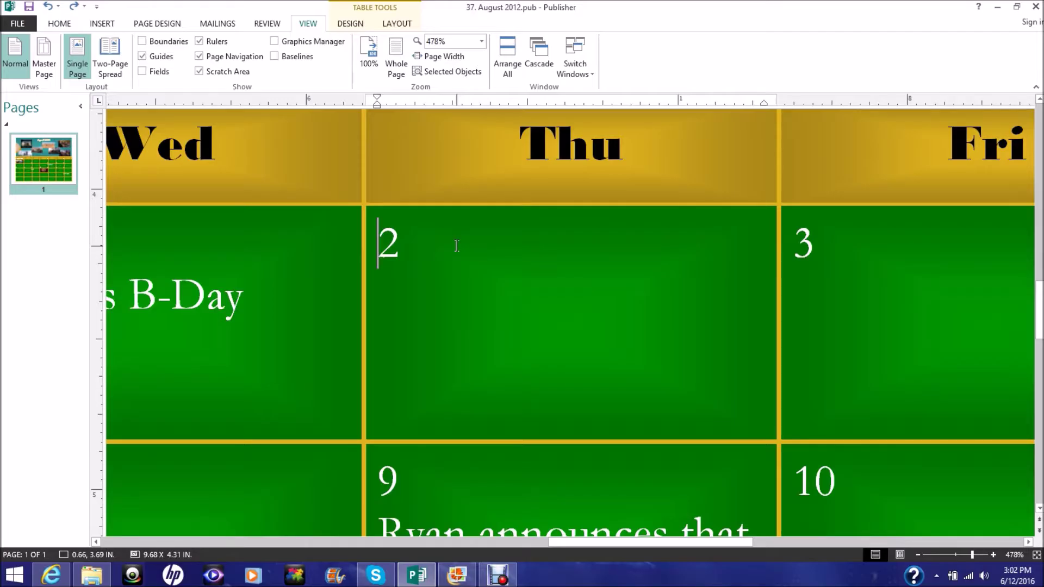
Step: Examine the calendar cells for August 2 to 5 one after another
key(Right)
key(Right)
key(Right)
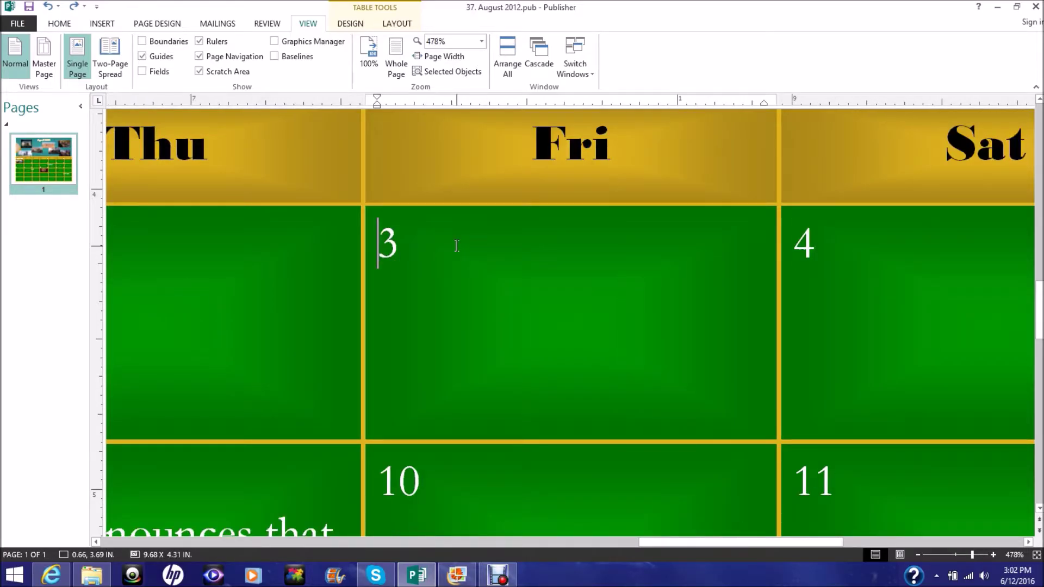
key(Right)
key(Right)
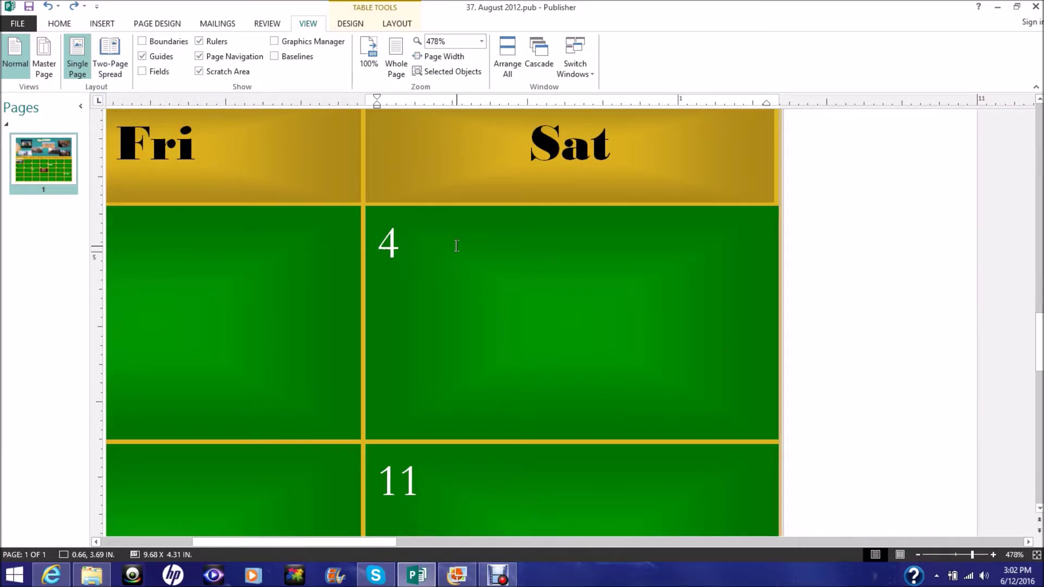
key(Right)
key(Right)
key(Right)
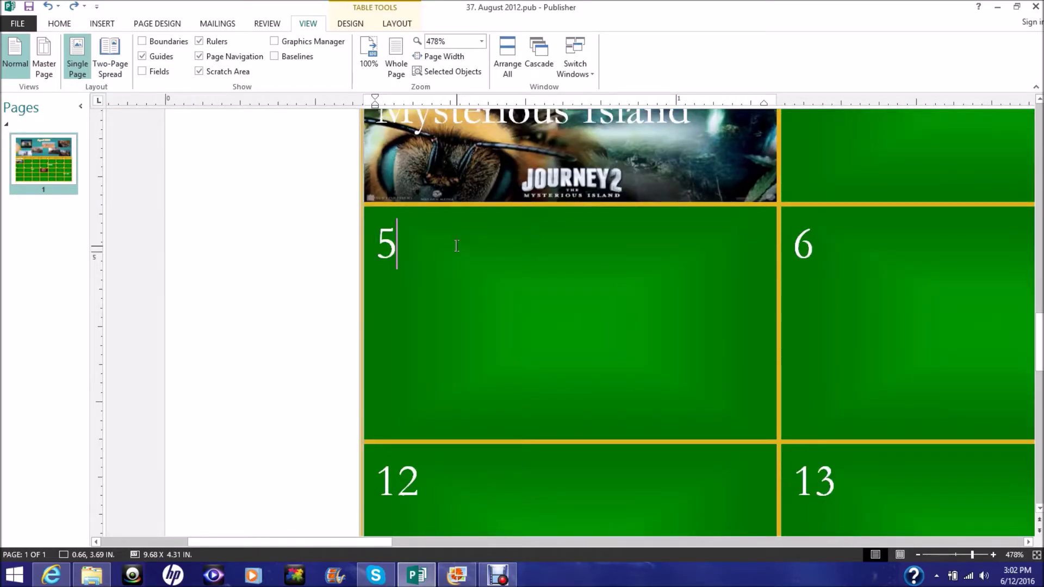
Step: Read the entry "The Lorax on DVD" in the August 7 cell and continue to August 8
key(Right)
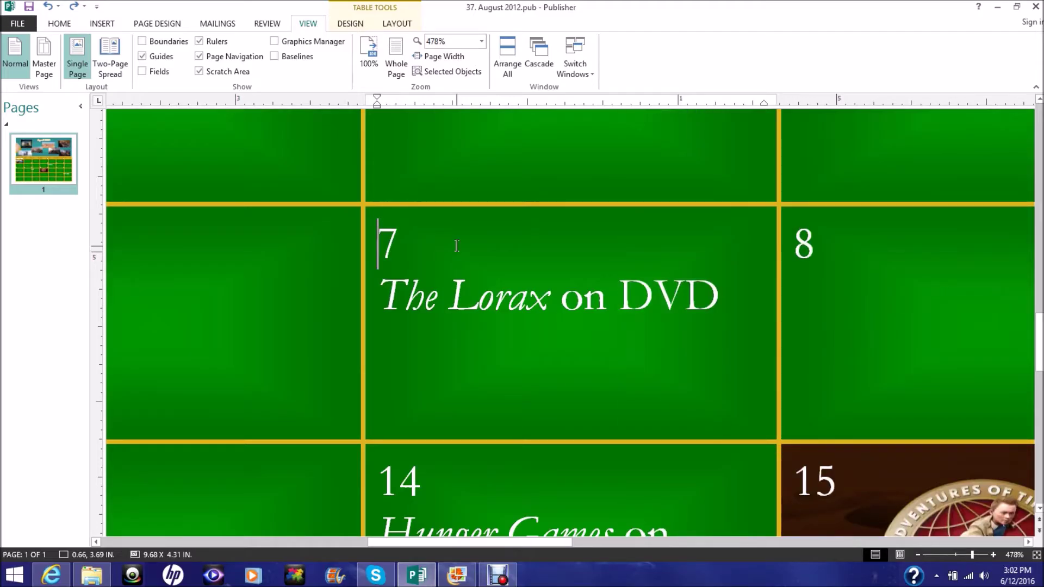
key(Right)
key(Right)
key(Right)
key(Right)
key(Right)
key(Right)
key(Right)
key(Right)
key(Right)
key(Right)
key(Right)
key(Right)
key(Right)
key(Right)
key(Right)
key(Right)
key(Right)
key(Right)
key(Right)
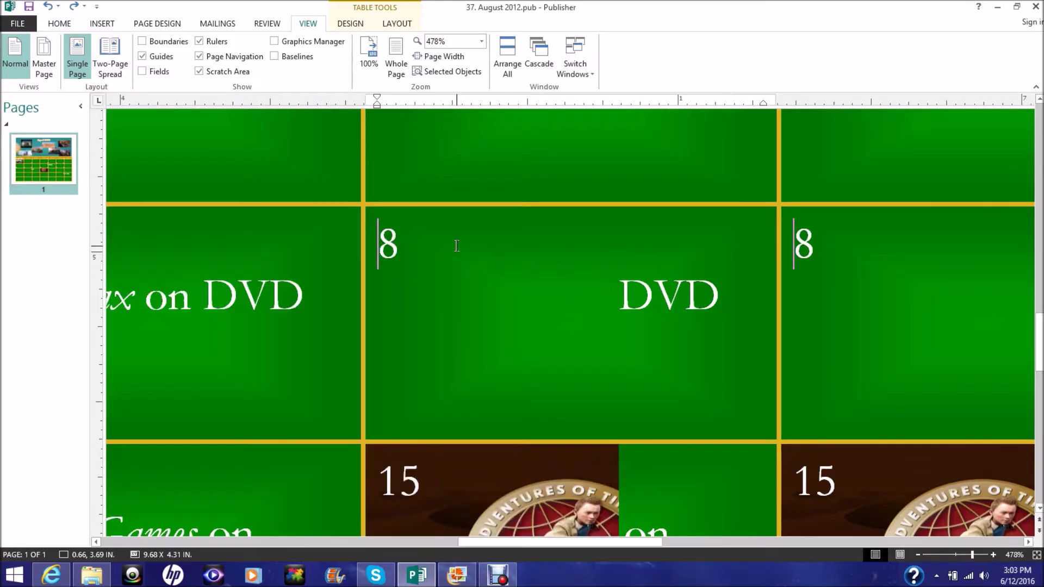
Step: Read the announcement entry in the August 9 cell and continue to the August 11 cell
key(Right)
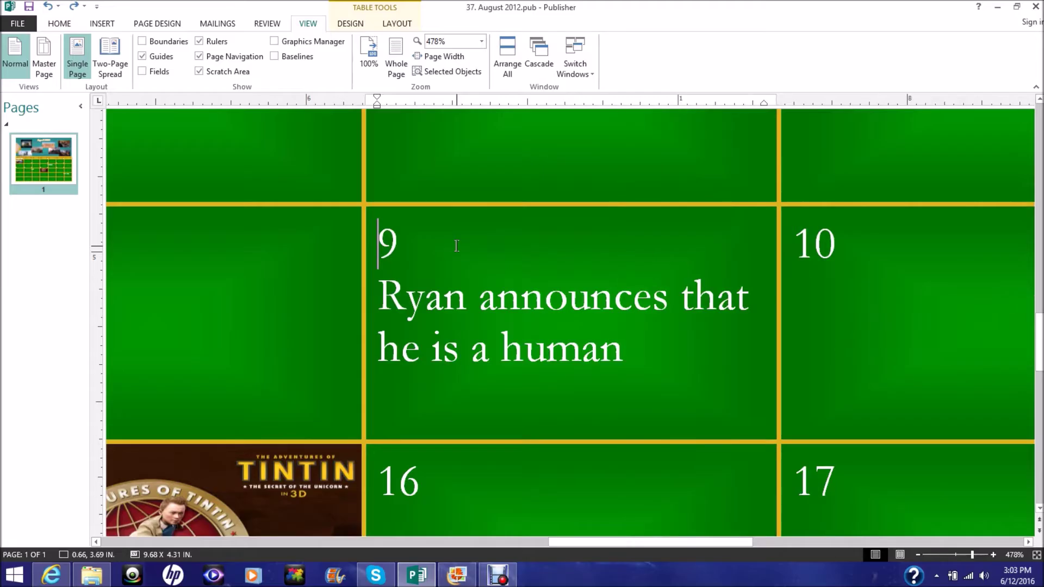
key(Right)
key(Right)
key(Right)
key(Right)
key(Right)
key(Right)
key(Right)
key(Right)
key(Right)
key(Right)
key(Right)
key(Right)
key(Right)
key(Right)
key(Right)
key(Down)
key(Right)
key(Right)
key(Right)
key(Right)
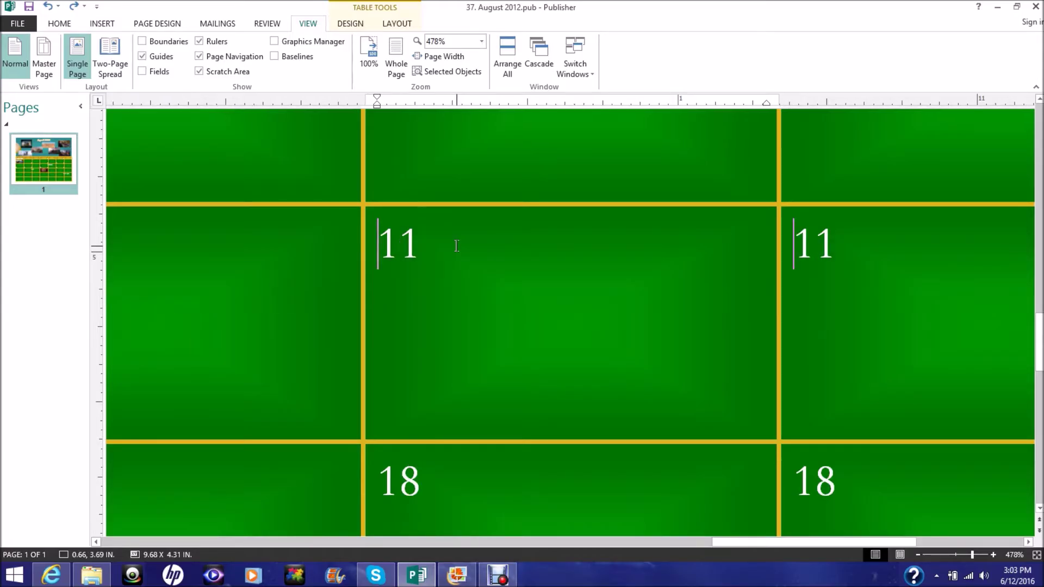
Step: Examine the calendar cells for August 12 and 13 at the start of the third week
key(Right)
key(Right)
key(Right)
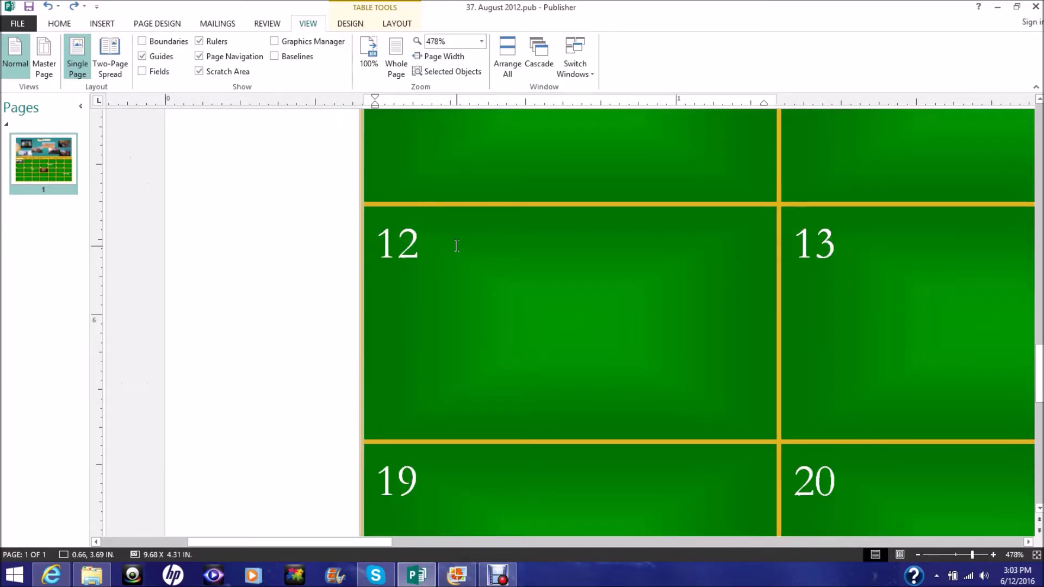
key(Right)
key(Right)
key(Right)
key(Right)
key(Right)
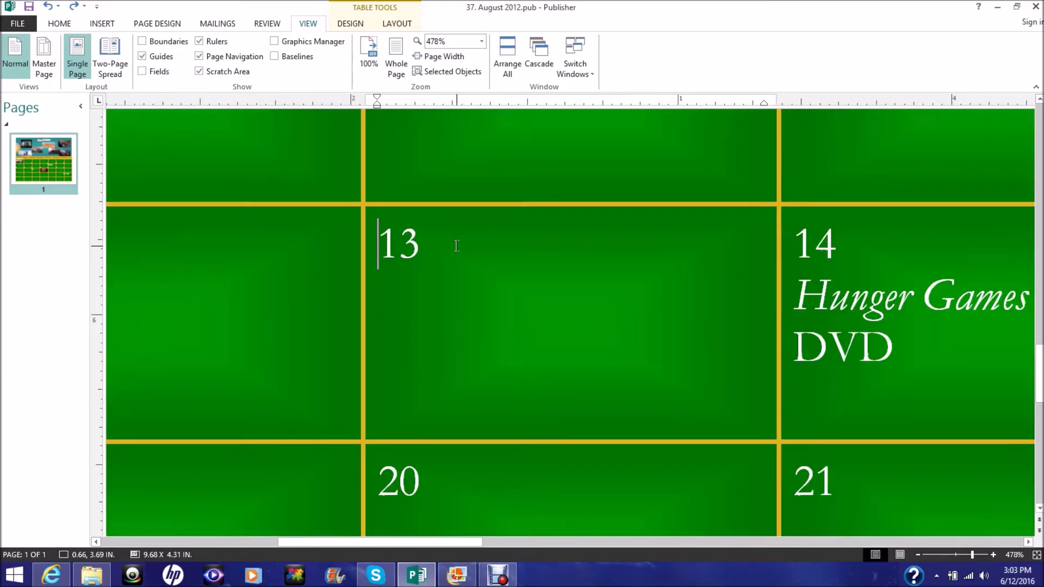
Step: Read the entry "Hunger Games on DVD" in the August 14 cell and continue to the August 15 cell
key(Right)
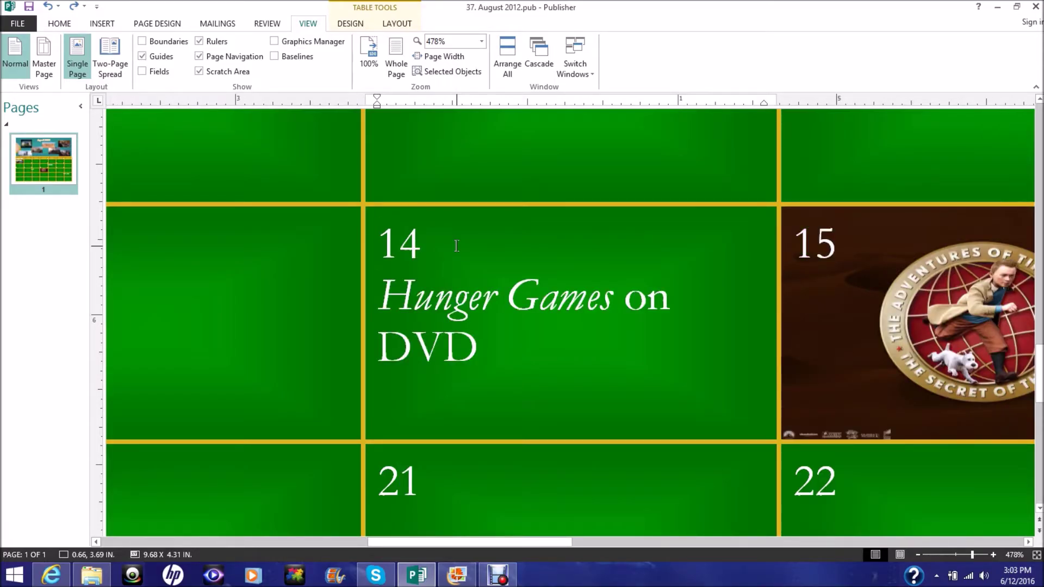
key(Right)
key(Right)
key(Right)
key(Right)
key(Right)
key(Right)
key(Right)
key(Right)
key(Right)
key(Right)
key(Right)
key(Right)
key(Right)
key(Right)
key(Right)
key(Down)
key(Right)
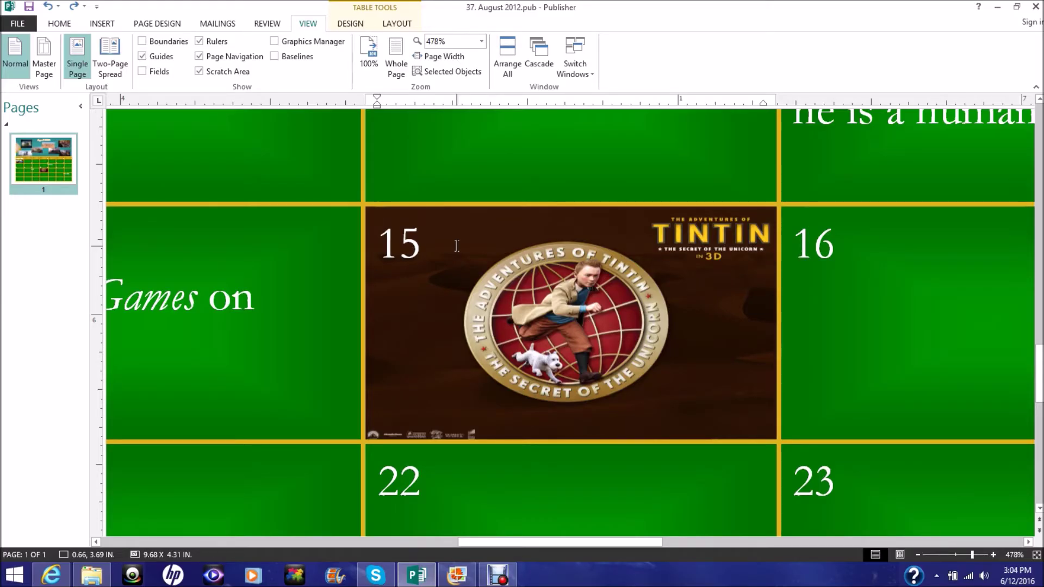
Step: Zoom in to 604% on the August 15 cell and examine its Tintin emblem picture
click(938, 553)
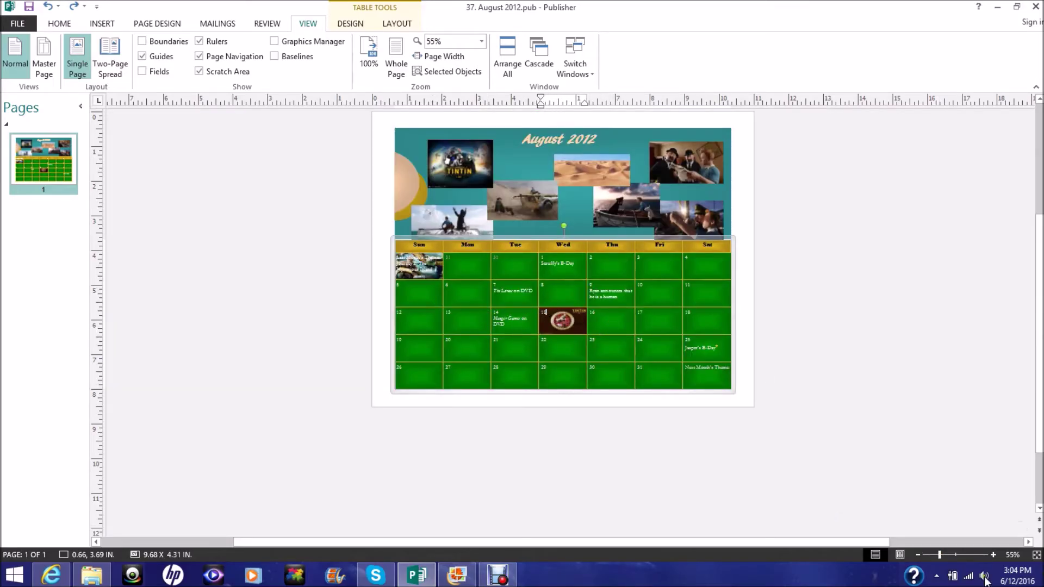
click(971, 555)
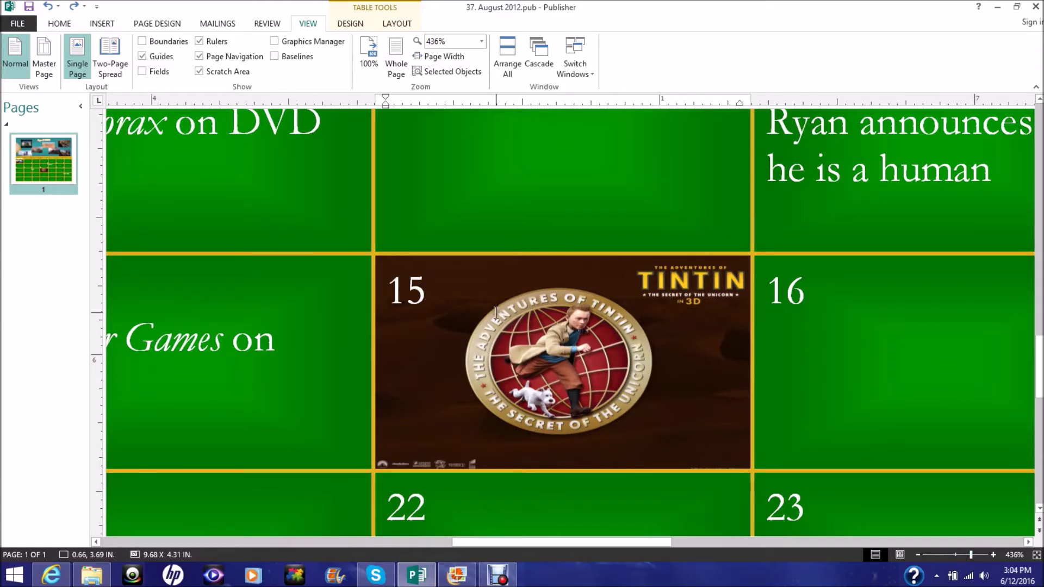
click(979, 555)
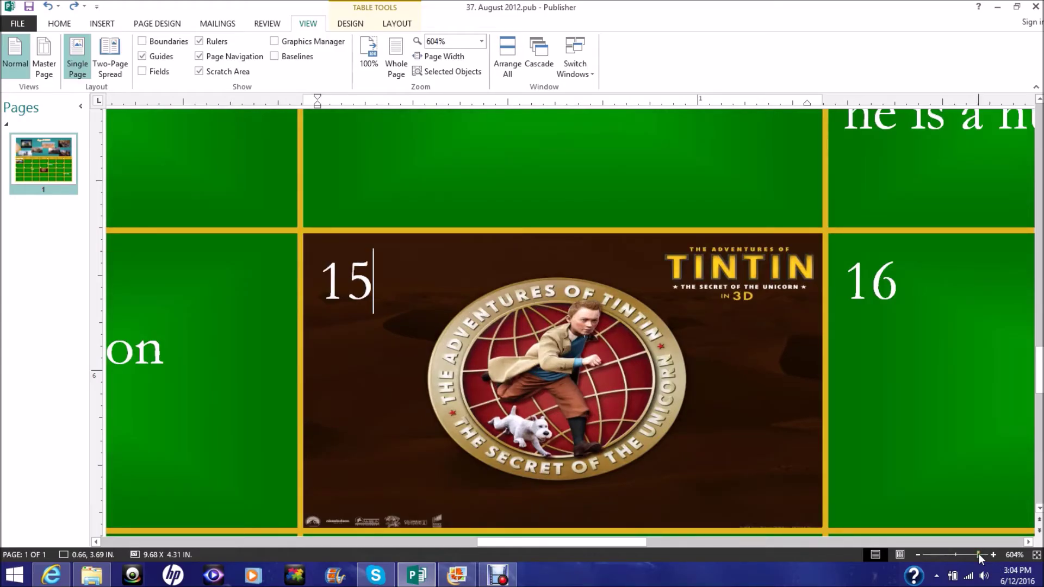
scroll(1040, 367, down, 1)
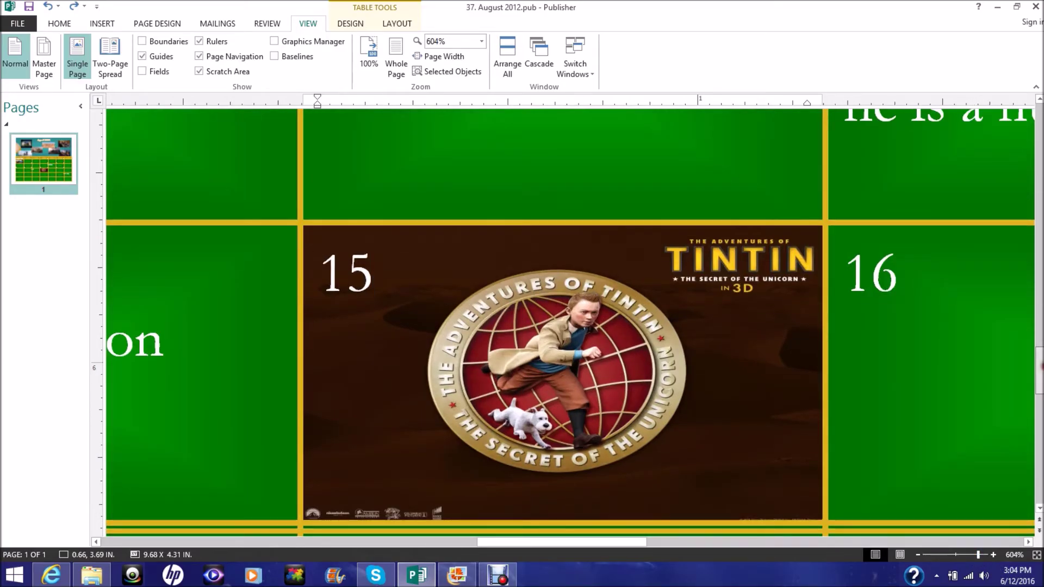
scroll(1041, 374, down, 3)
scroll(866, 170, up, 1)
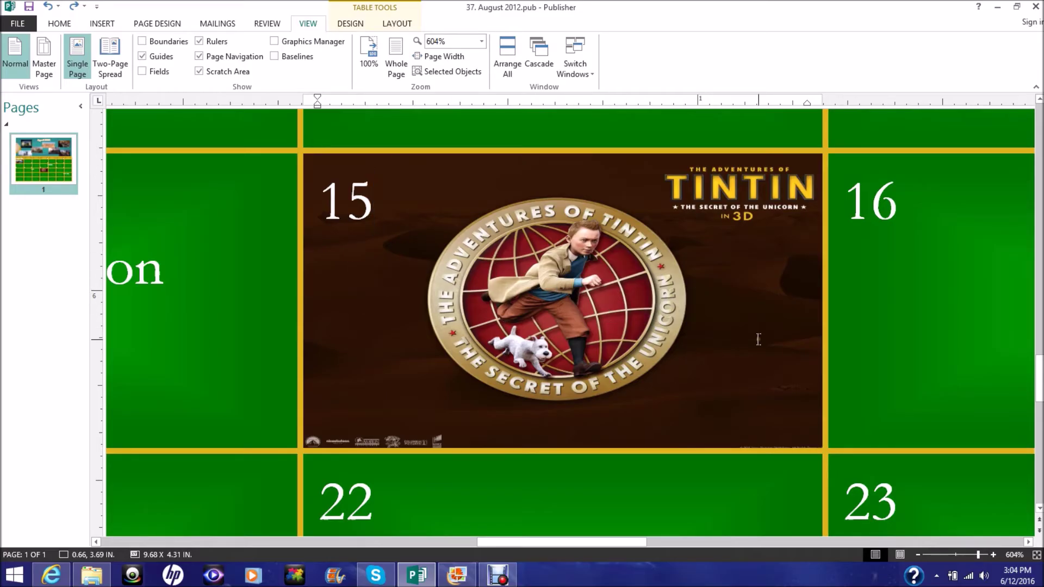
Step: Continue from the August 15 cell through the August 16, 17 and 18 cells at the end of the third week
key(Right)
key(Right)
key(Right)
key(Right)
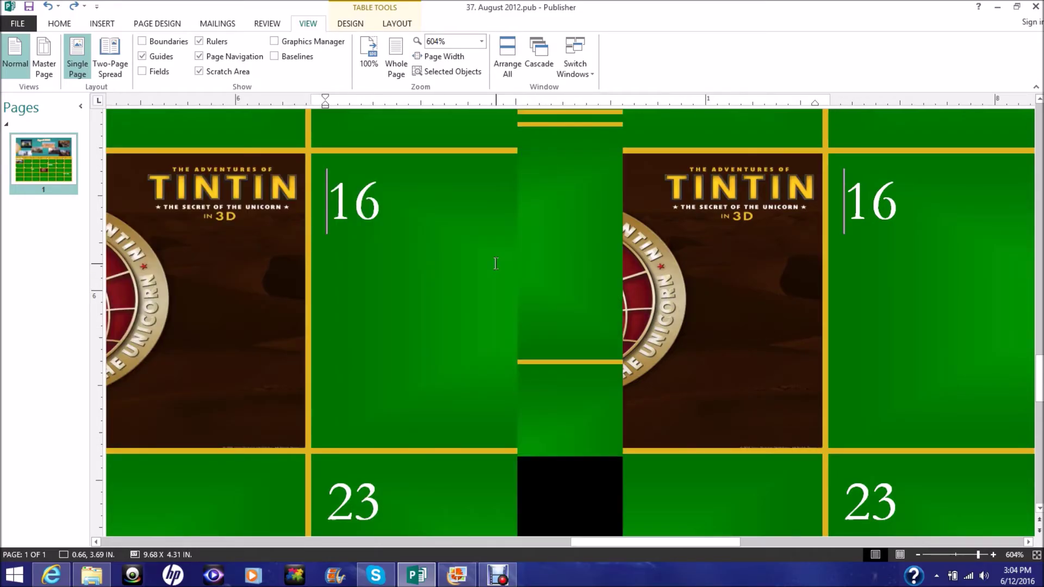
key(Right)
key(Right)
key(Right)
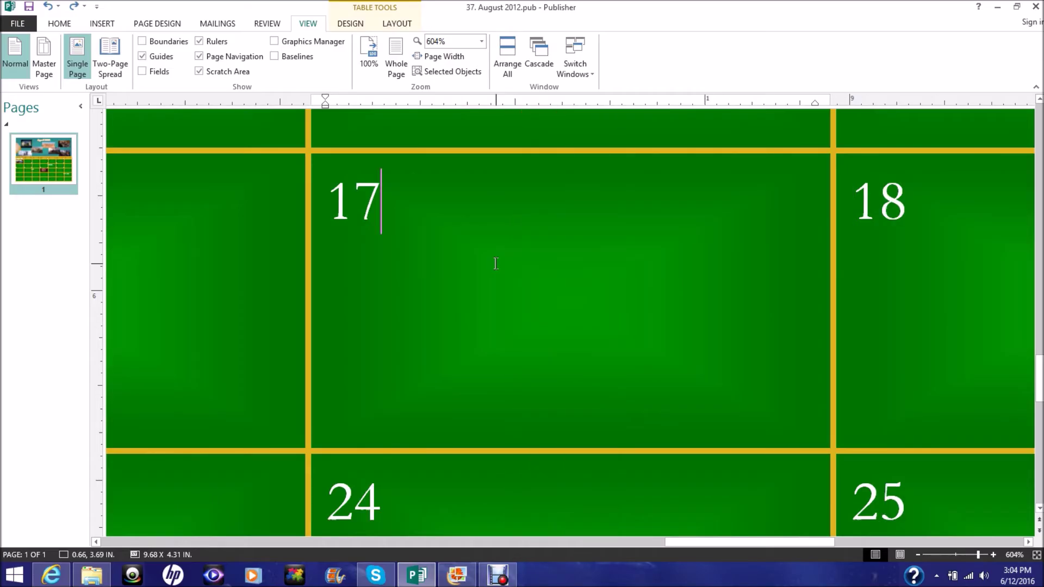
key(Right)
key(Right)
key(Right)
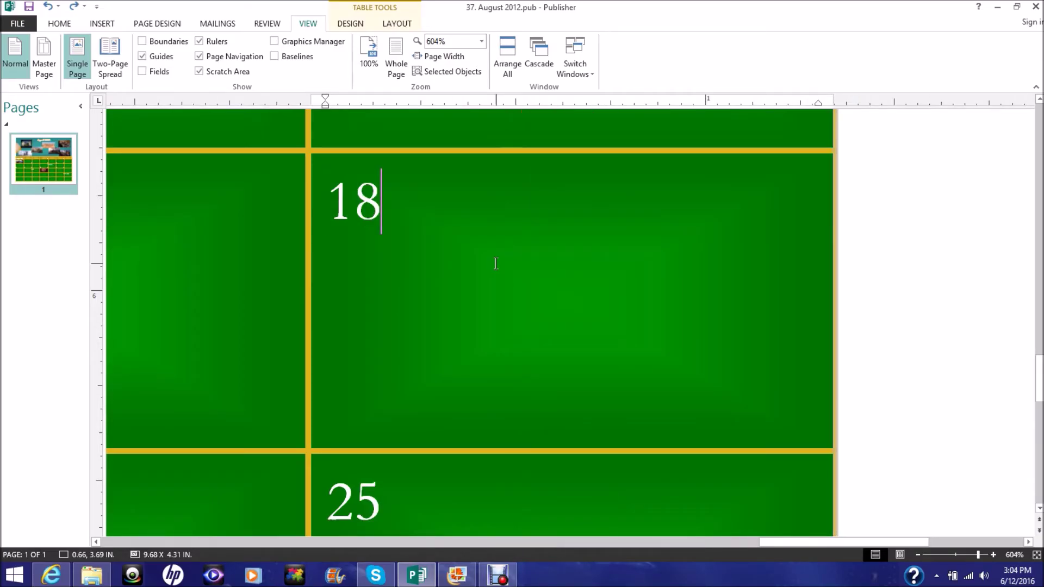
Step: Examine the calendar cells for August 19 to 22 in the fourth week
key(Right)
key(Right)
key(Right)
key(Right)
key(Right)
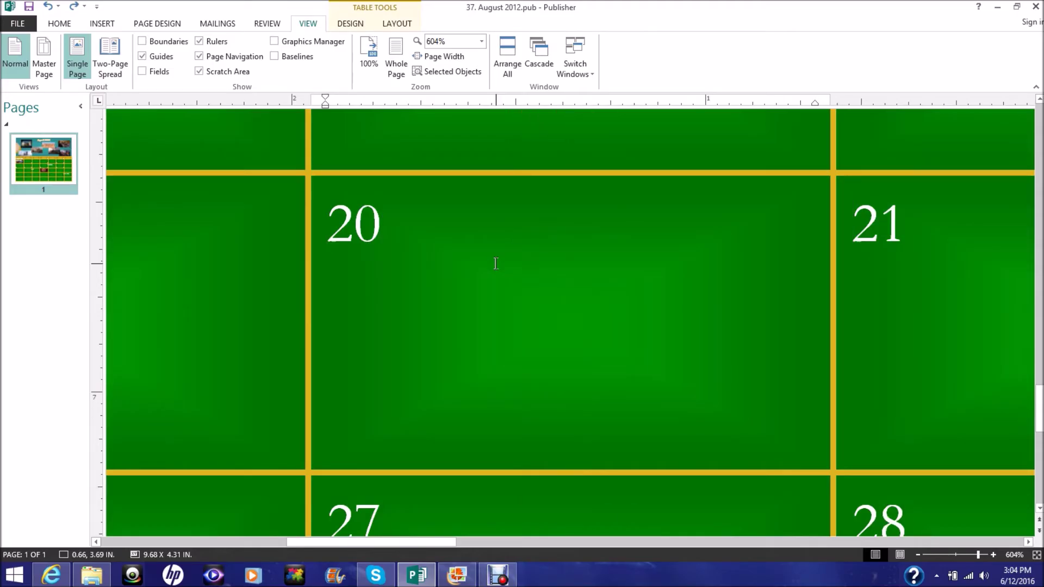
key(Right)
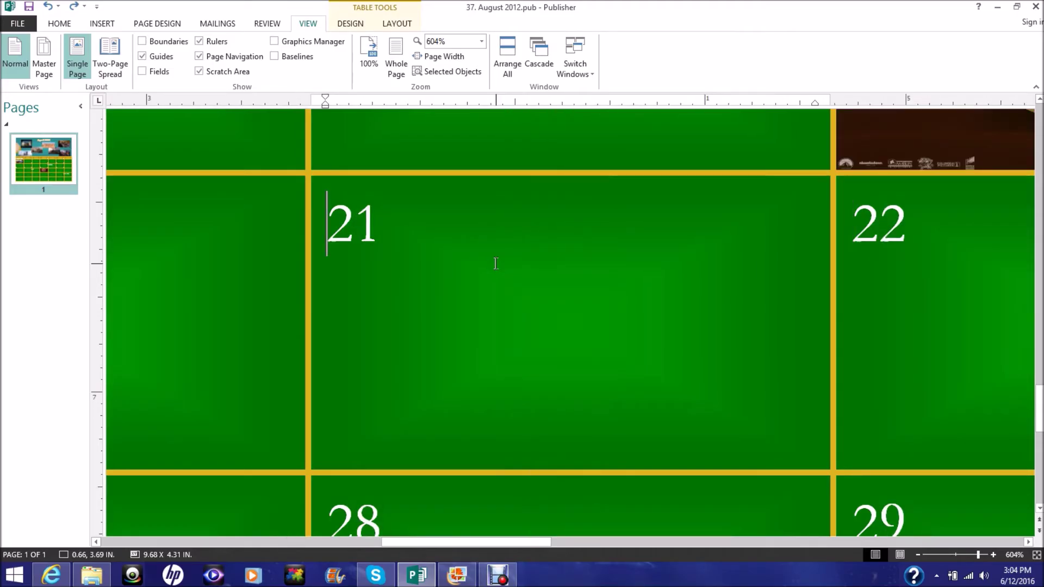
key(Right)
key(Right)
key(Right)
key(Right)
key(Right)
key(Right)
key(Right)
key(Right)
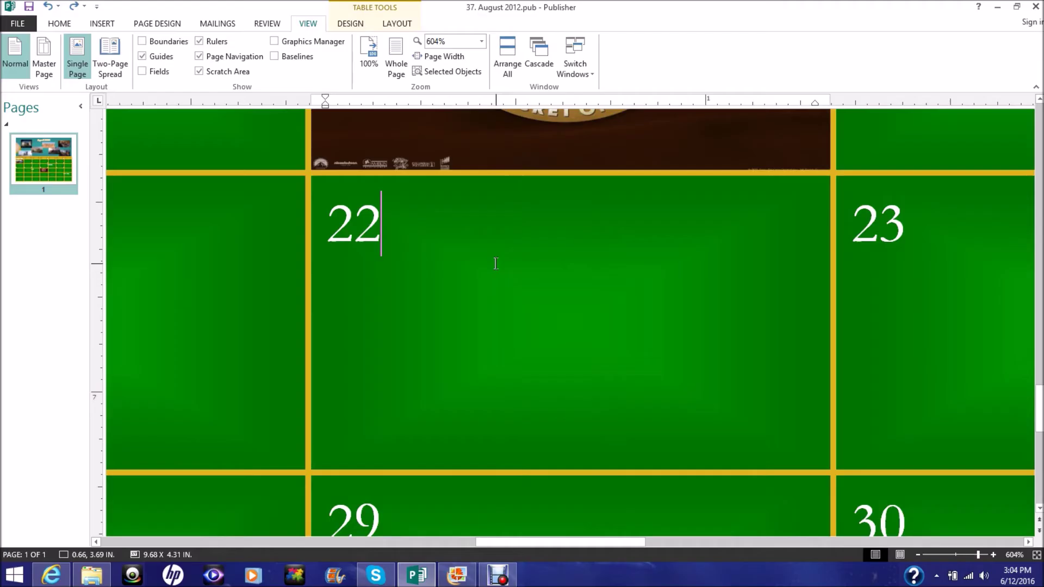
Step: Continue past the August 23 and 24 cells and read the birthday entry in the August 25 cell
key(Right)
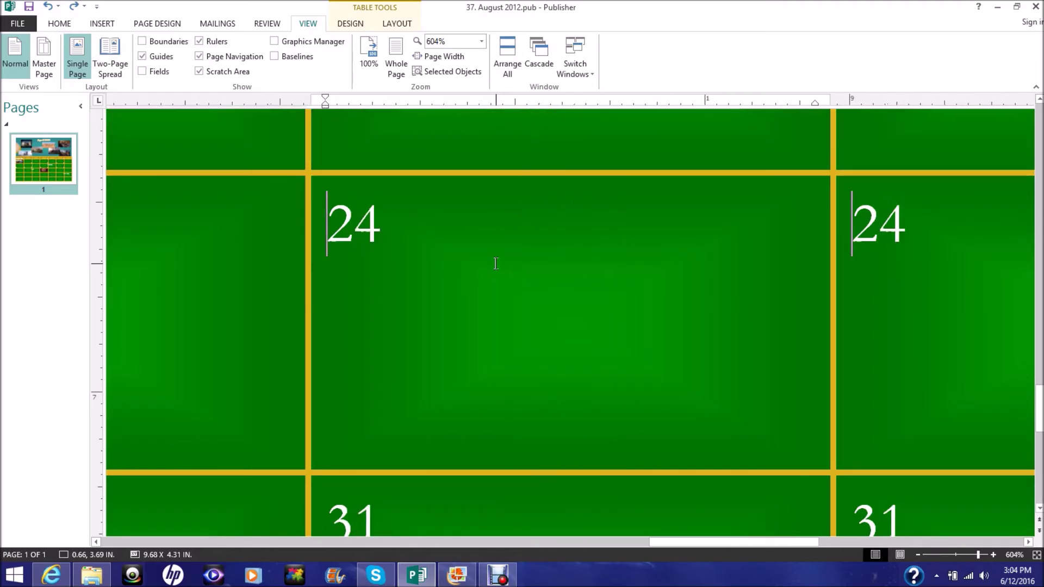
key(Right)
key(Right)
key(Right)
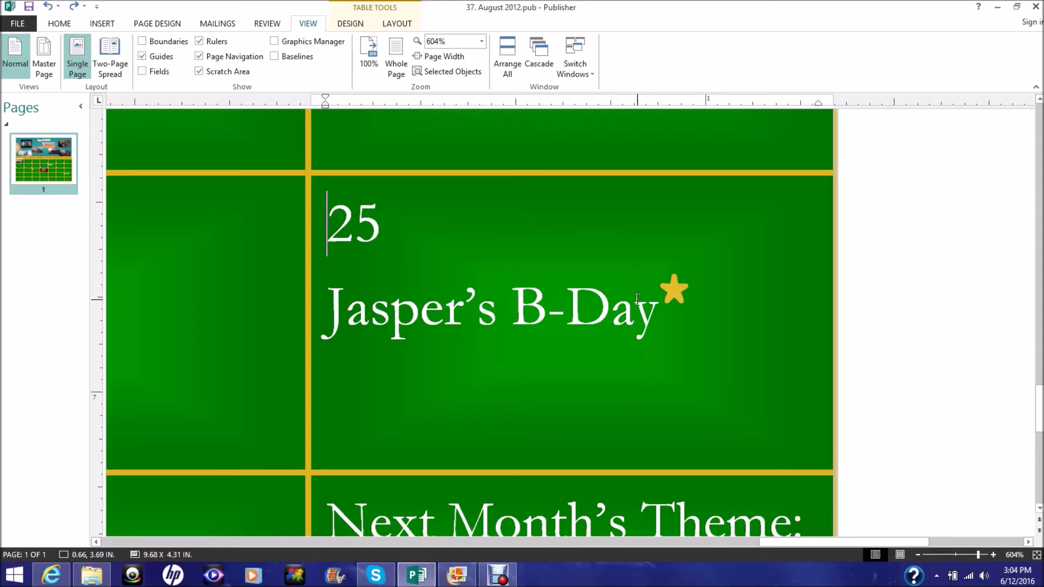
click(714, 300)
Step: Examine the last week's calendar cells from August 26 to August 31
key(Tab)
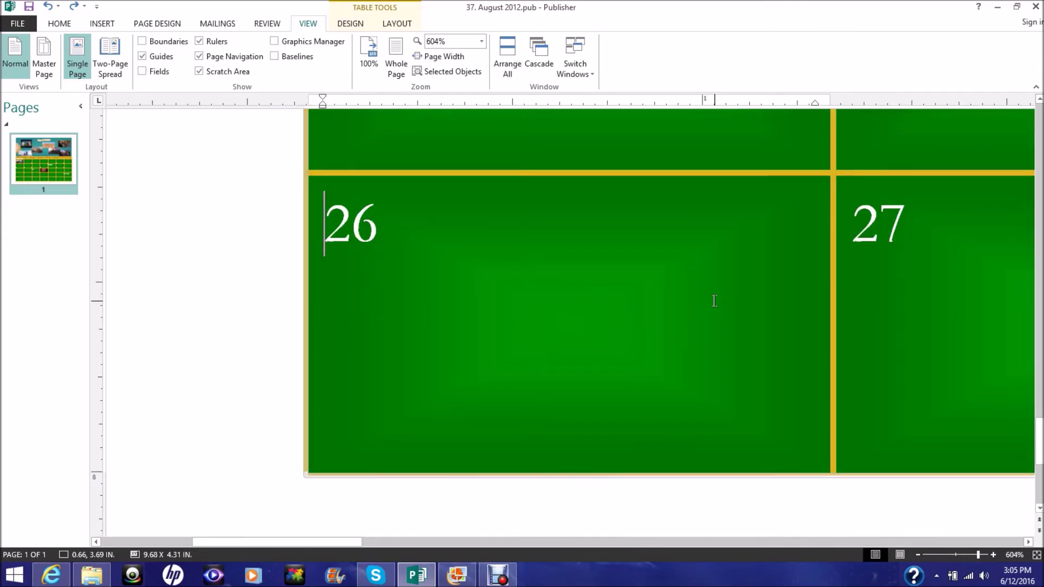
key(Tab)
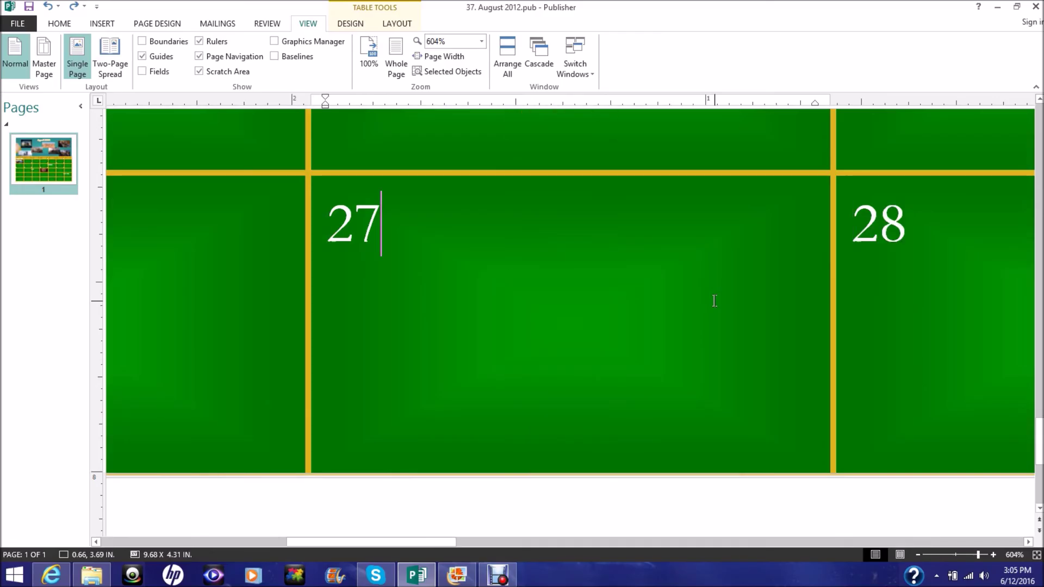
key(Tab)
key(Tab)
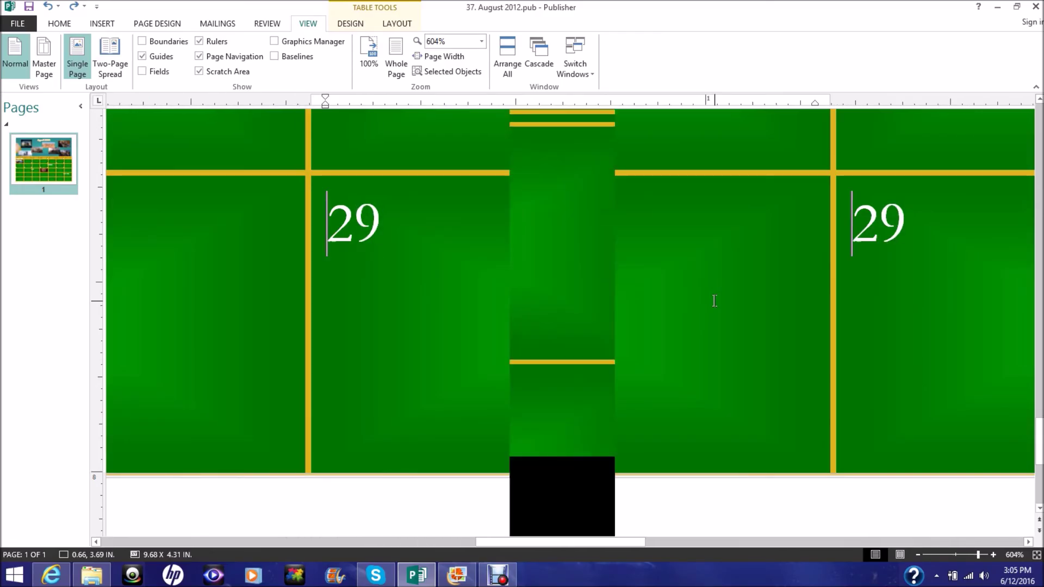
key(Tab)
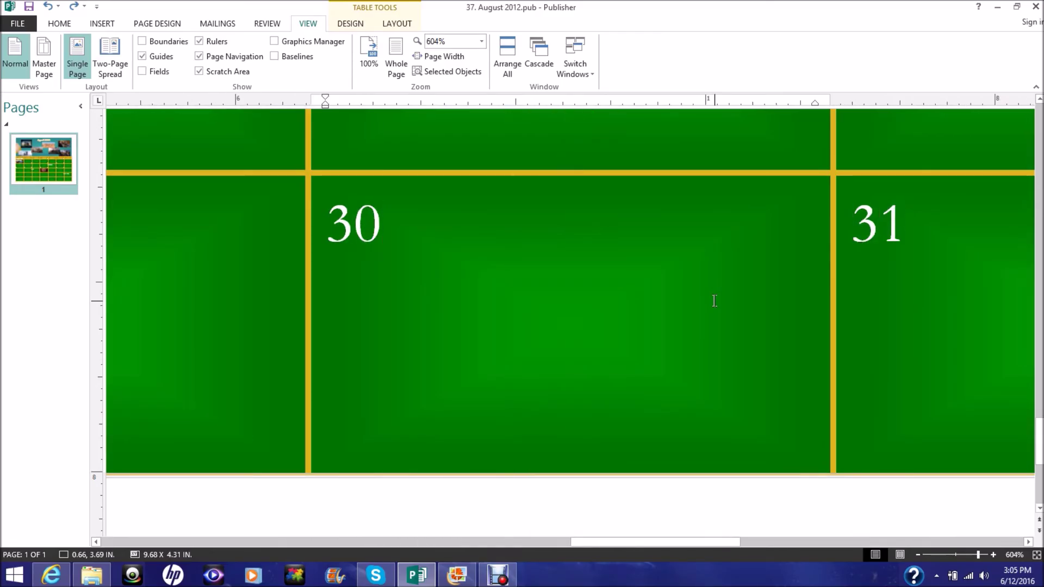
key(Tab)
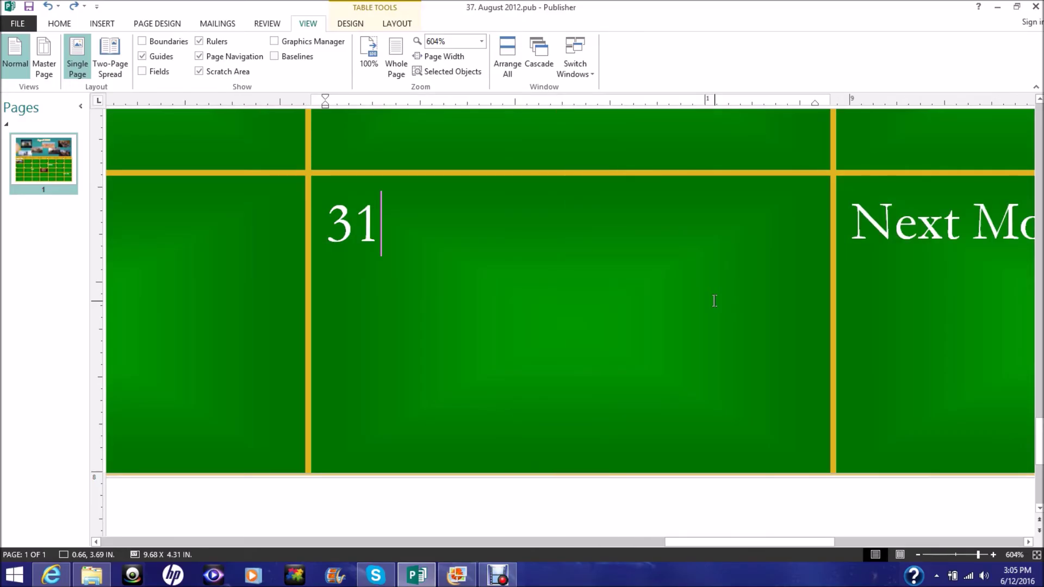
Step: Continue to the cell after August 31 and read through its "Next Month's Theme:" text
key(Tab)
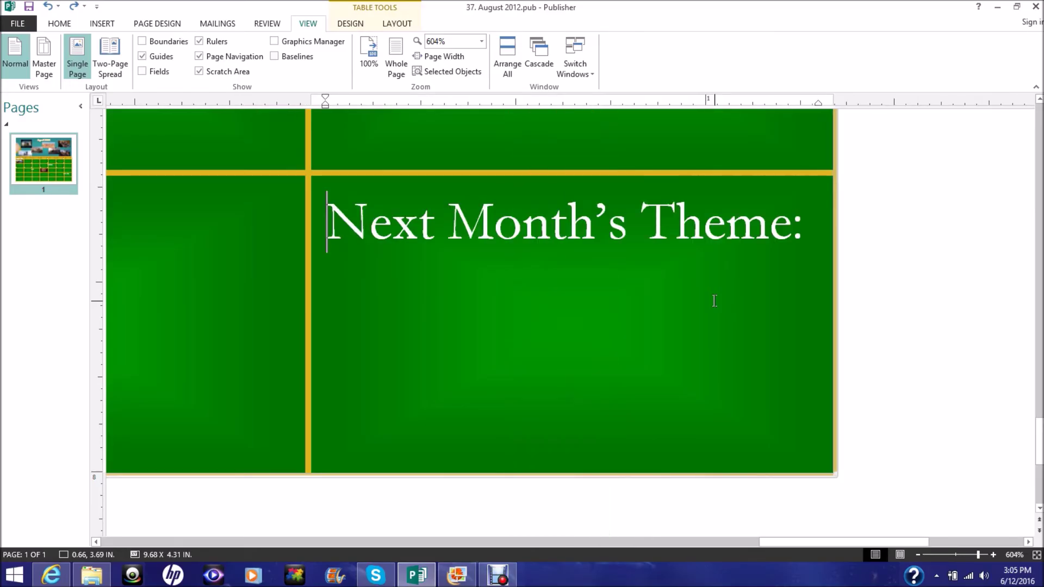
key(Right)
key(Right)
key(Right)
key(Right)
key(Right)
key(Right)
key(Right)
key(Right)
key(Right)
key(Right)
key(Right)
key(Right)
key(Right)
key(Right)
key(Right)
key(Right)
key(Right)
key(Right)
Step: Delete the table object covering the Brave theme picture and show the whole calendar page
right_click(805, 236)
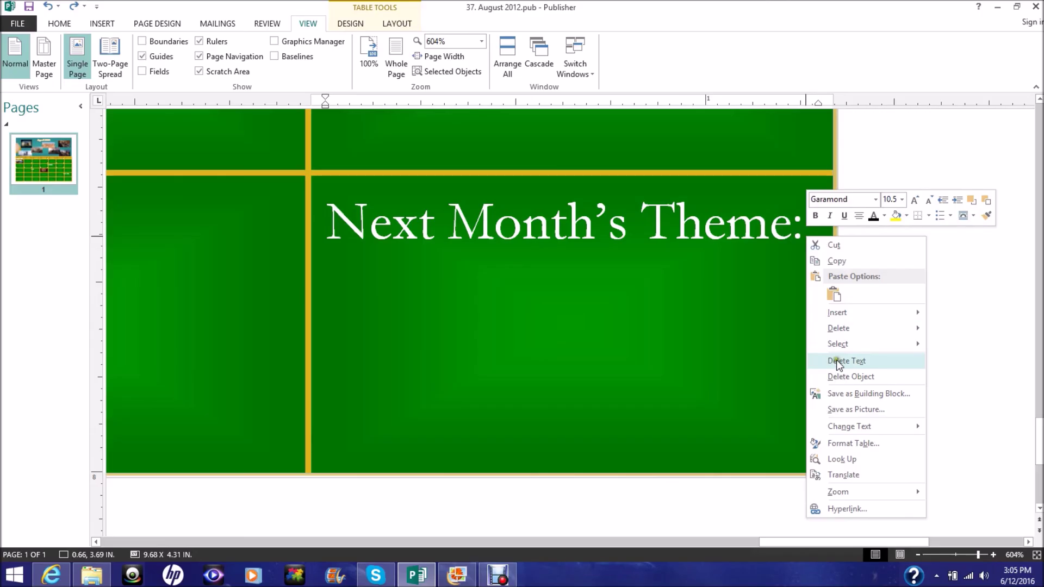
click(842, 373)
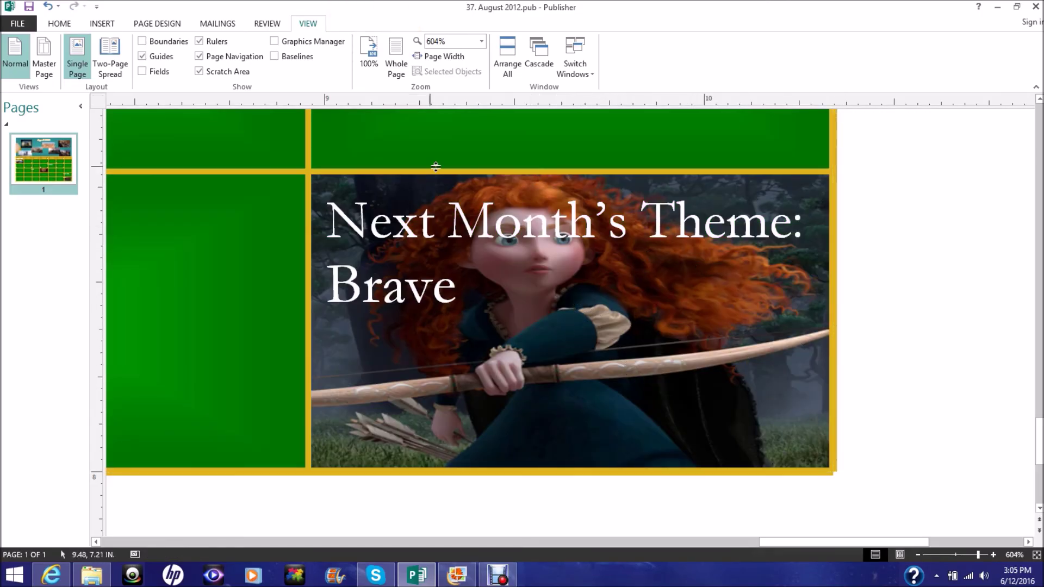
click(396, 66)
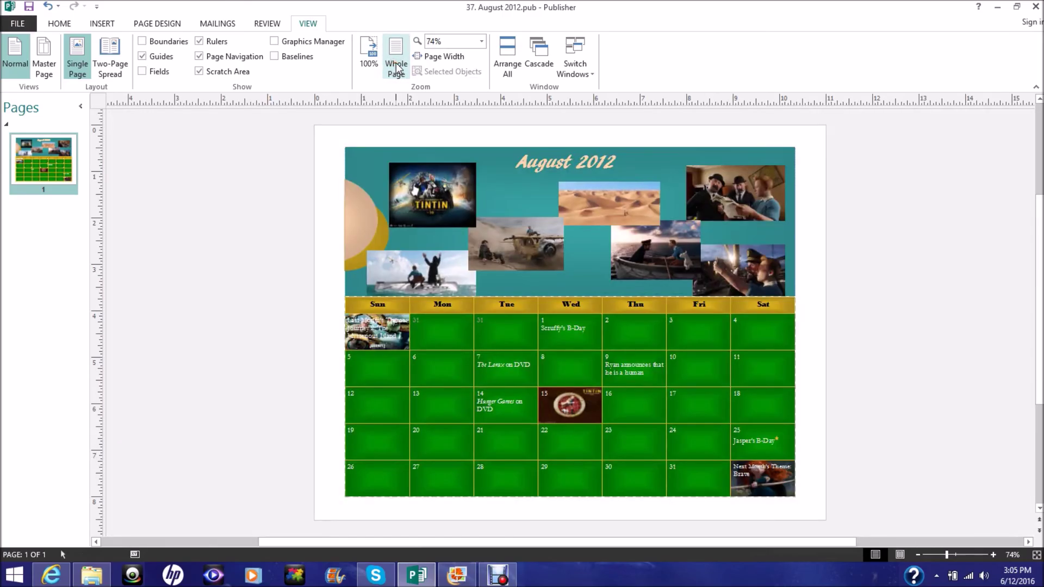